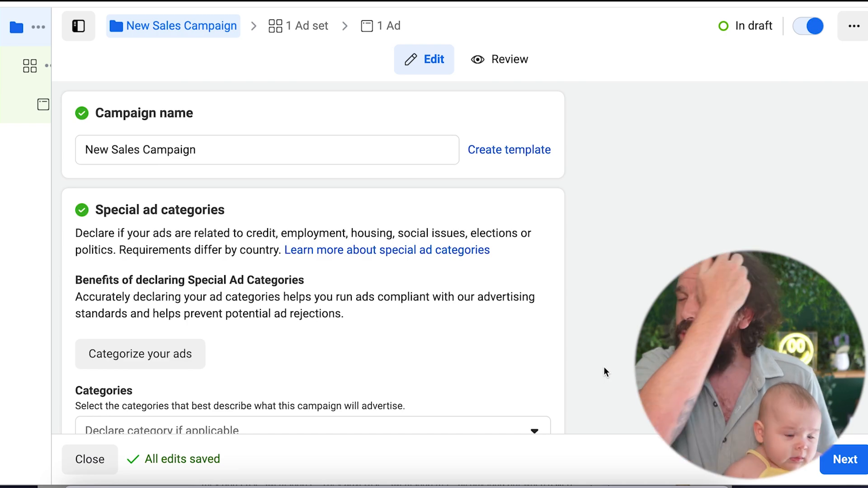
# Step: Rename the campaign as "Flexible Ads Demo"
pyautogui.tripleClick(403, 148)
pyautogui.press('BackSpace')
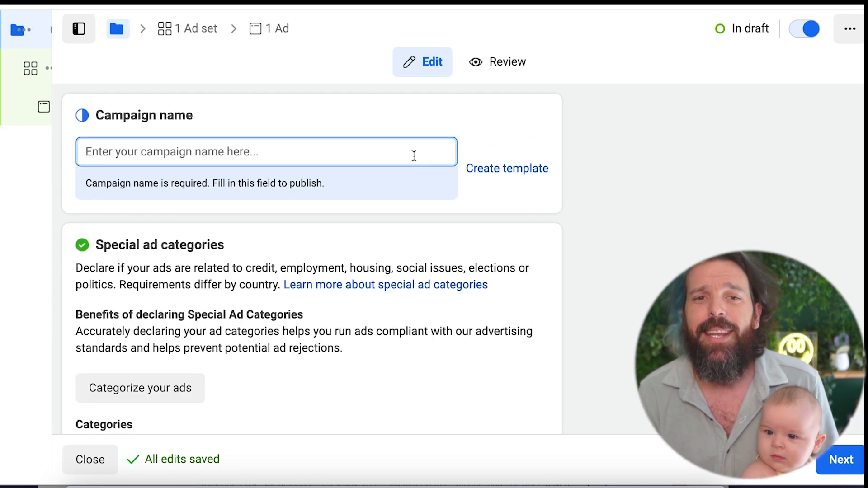
pyautogui.write('Flexi')
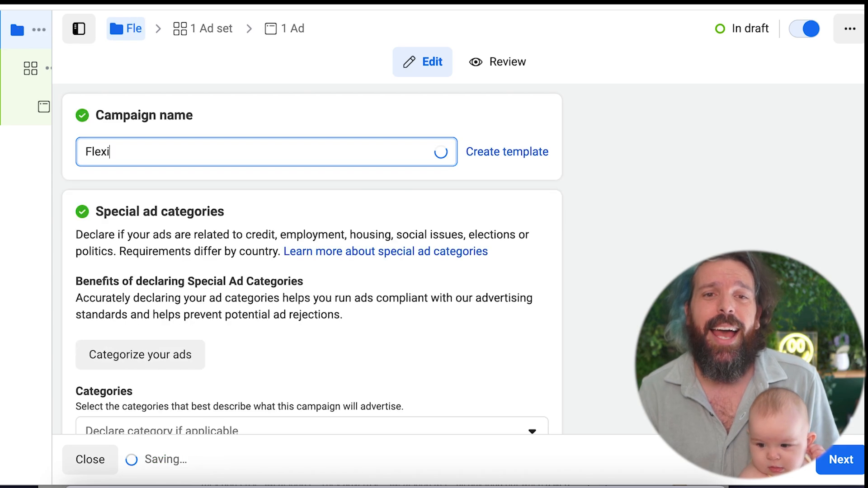
pyautogui.write('ble Ads Demo')
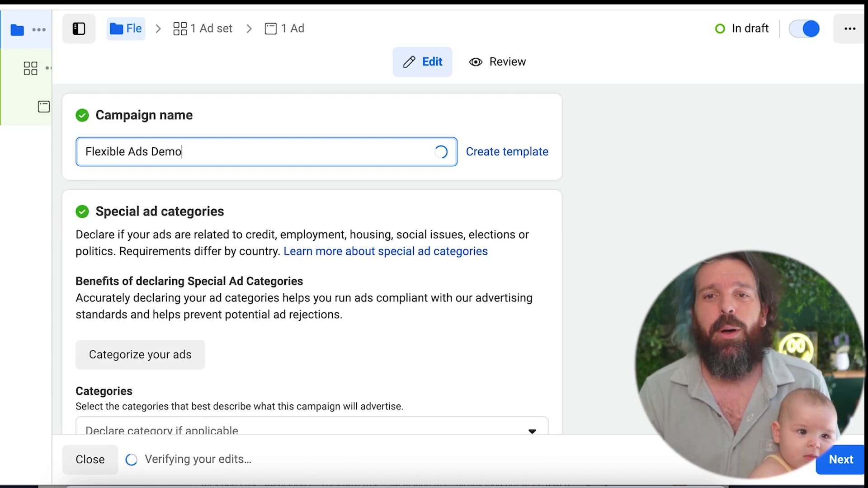
pyautogui.click(586, 222)
# Step: Turn on Advantage campaign budget for the campaign
pyautogui.scroll(-7, 587, 222)
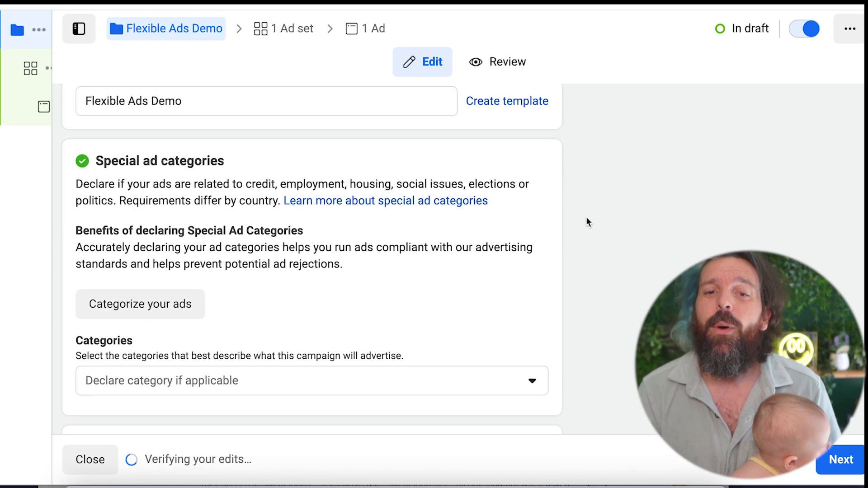
pyautogui.scroll(-6, 587, 221)
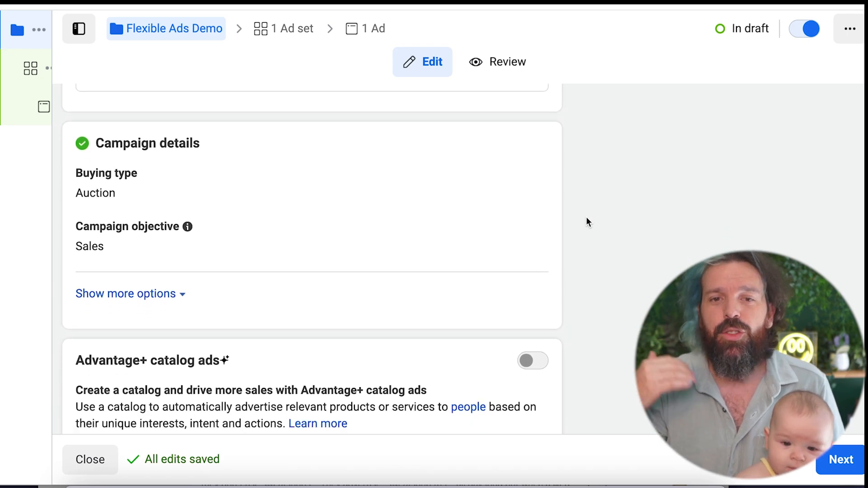
pyautogui.scroll(-5, 587, 219)
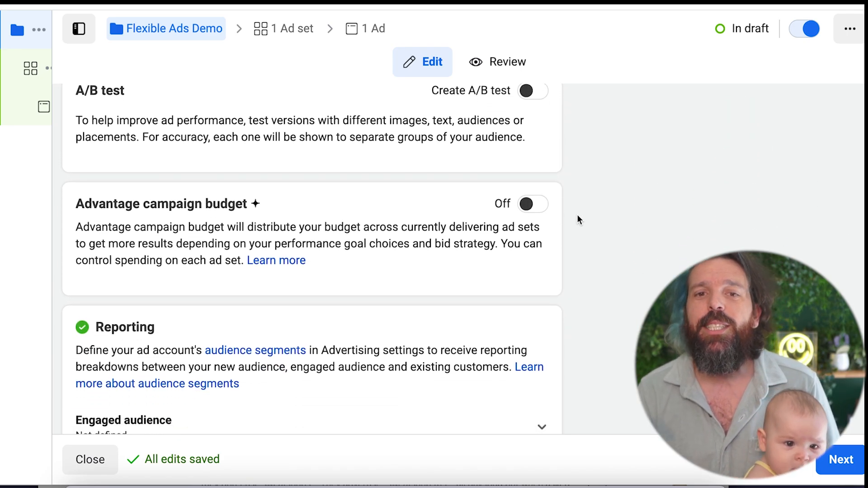
pyautogui.click(529, 207)
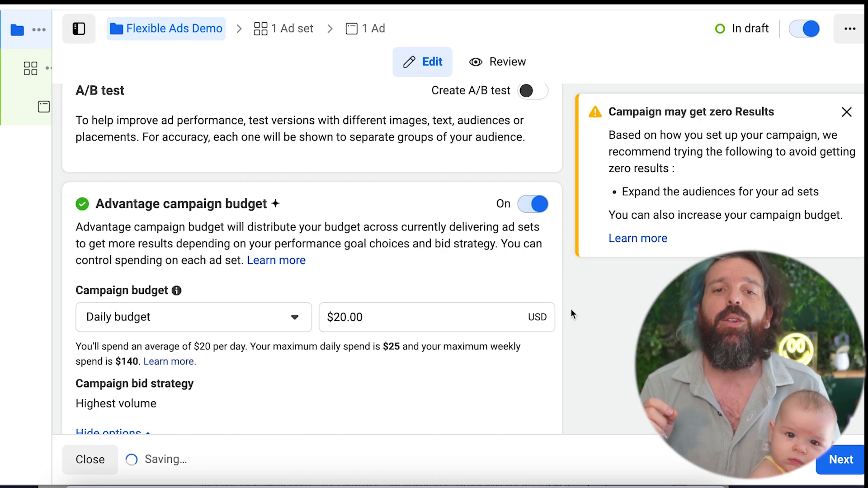
# Step: Review the campaign-level settings, including budget, budget scheduling, ad scheduling, reporting, A/B test and catalog ads
pyautogui.scroll(-5, 571, 310)
pyautogui.scroll(-9, 571, 311)
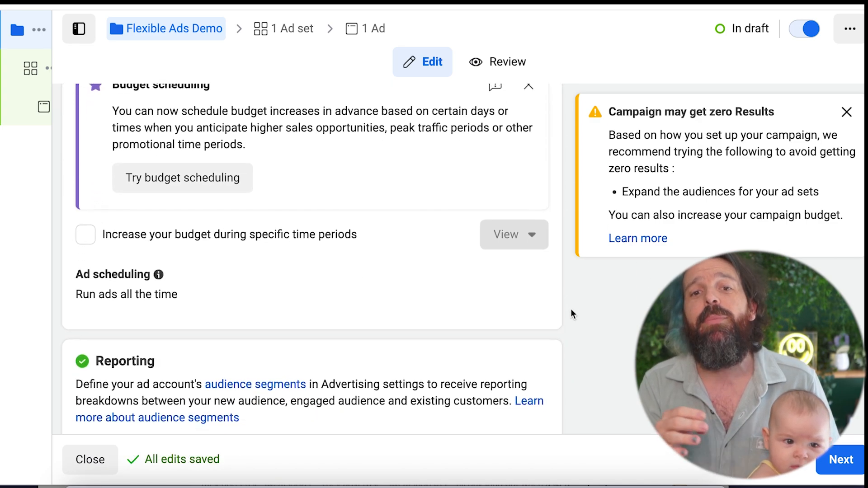
pyautogui.scroll(-1, 571, 310)
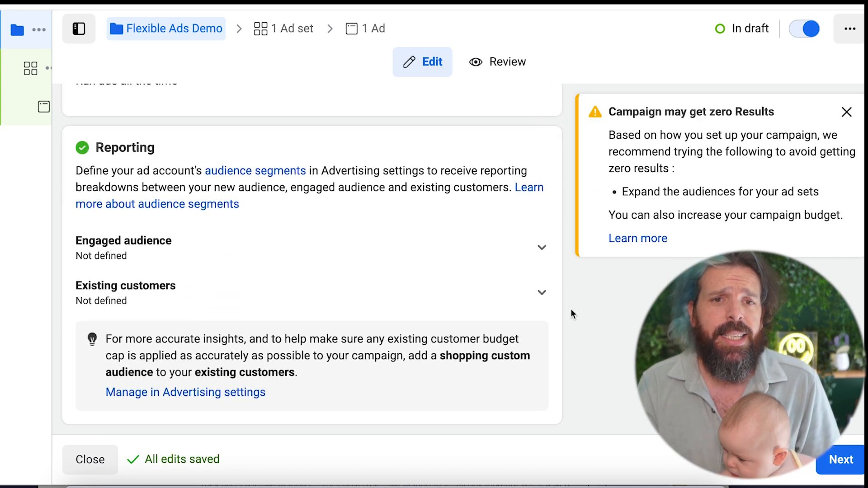
pyautogui.scroll(10, 571, 311)
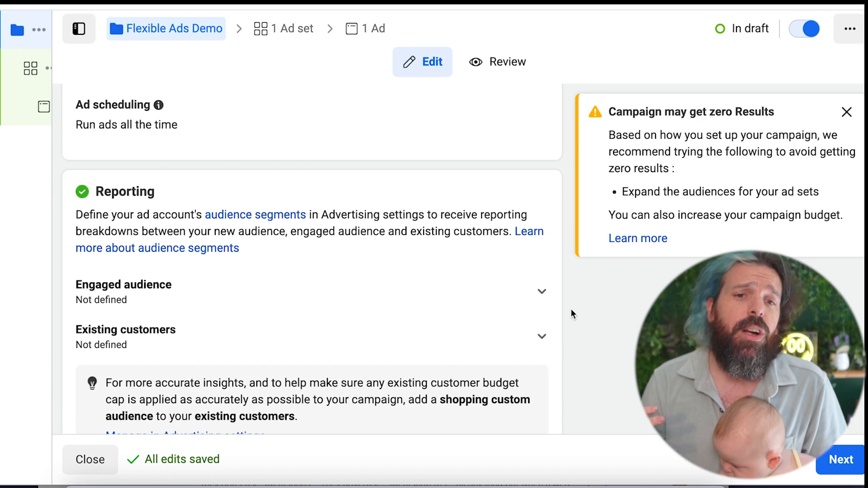
pyautogui.scroll(5, 571, 313)
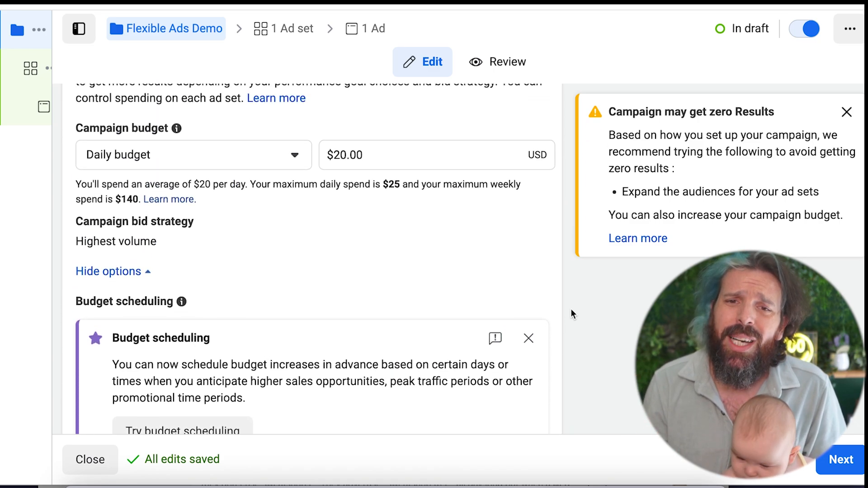
pyautogui.scroll(6, 571, 313)
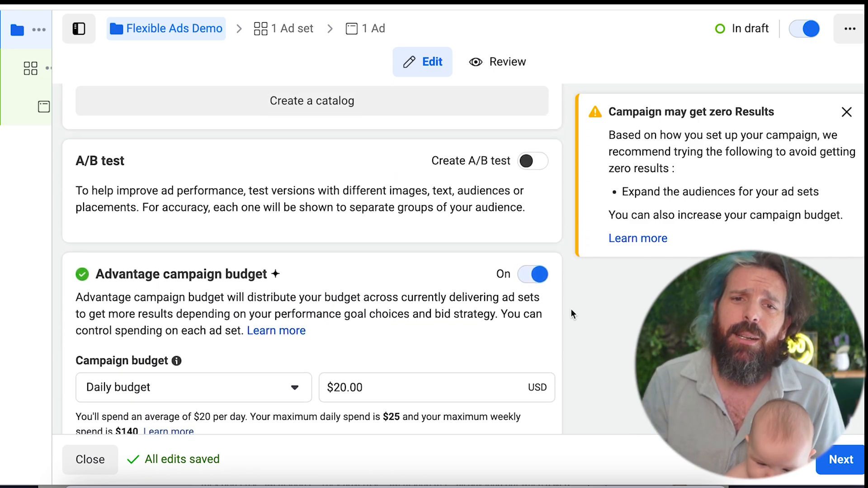
pyautogui.scroll(10, 572, 313)
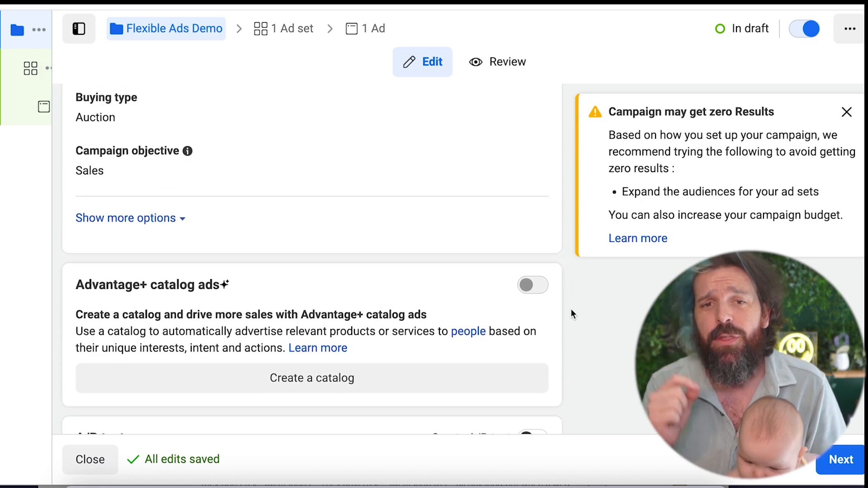
pyautogui.scroll(3, 571, 309)
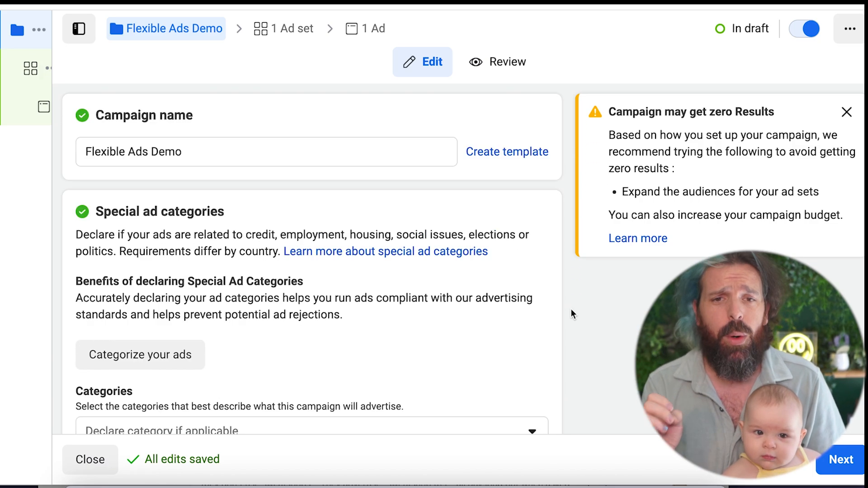
# Step: Open the campaign's ad set and rename it "Predictable Profit Scaling Blueprint & Disrupter Bot"
pyautogui.click(26, 67)
pyautogui.write('Predictable ')
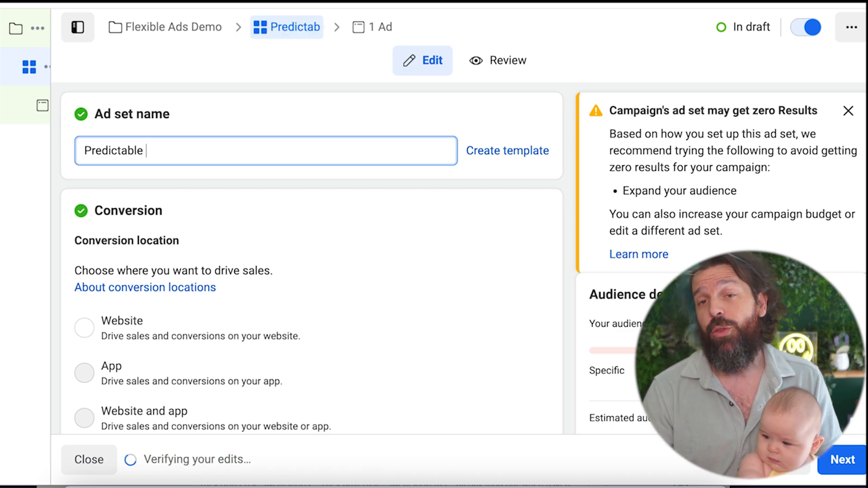
pyautogui.write('Profit Scaling')
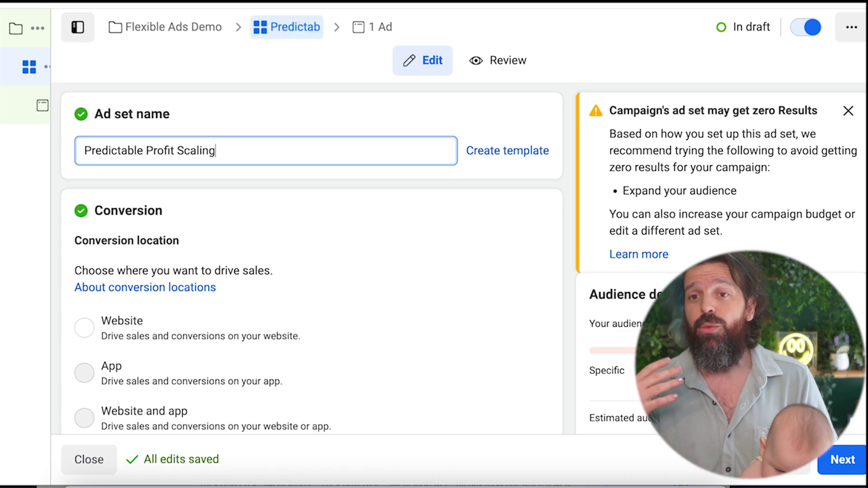
pyautogui.write(' Blueprint & Disr')
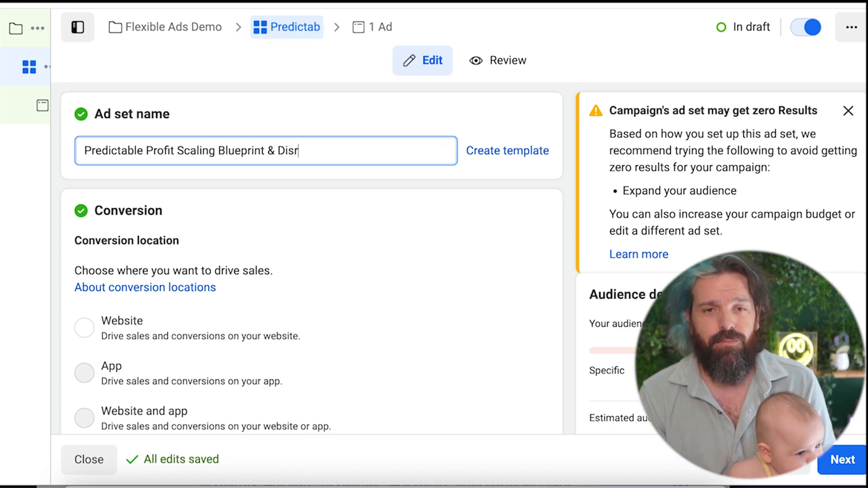
pyautogui.write('upter Bo')
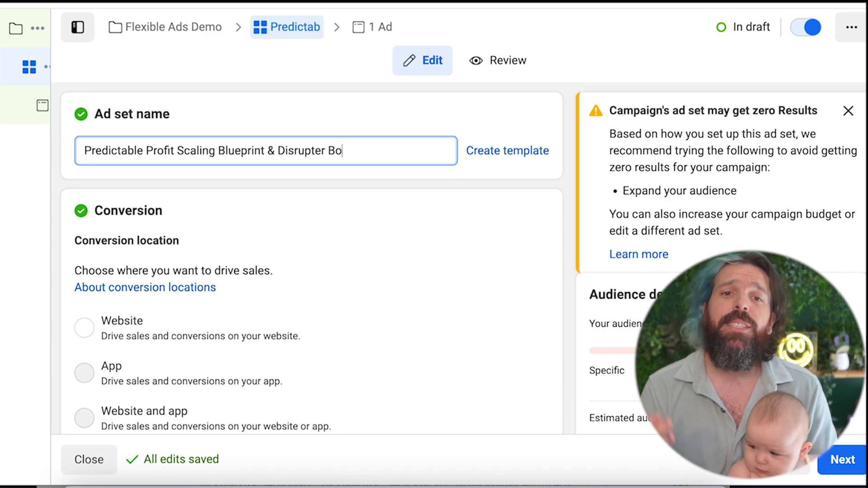
pyautogui.write('t')
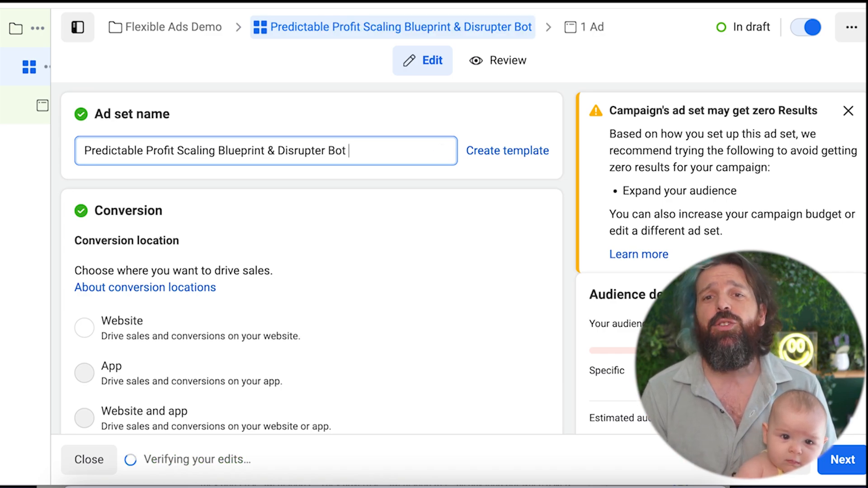
# Step: Set the ad set's conversion location to Website and choose a conversion event for the pixel
pyautogui.click(229, 331)
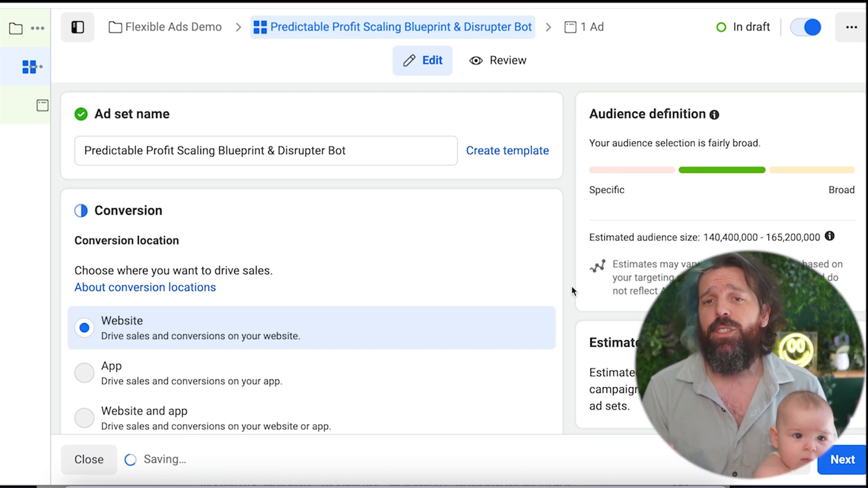
pyautogui.scroll(-5, 572, 287)
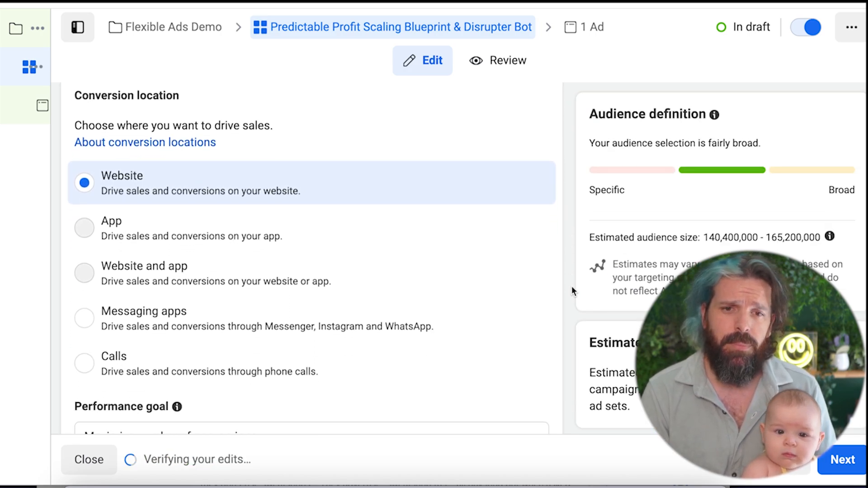
pyautogui.scroll(-5, 572, 290)
pyautogui.click(515, 205)
pyautogui.scroll(-1, 489, 334)
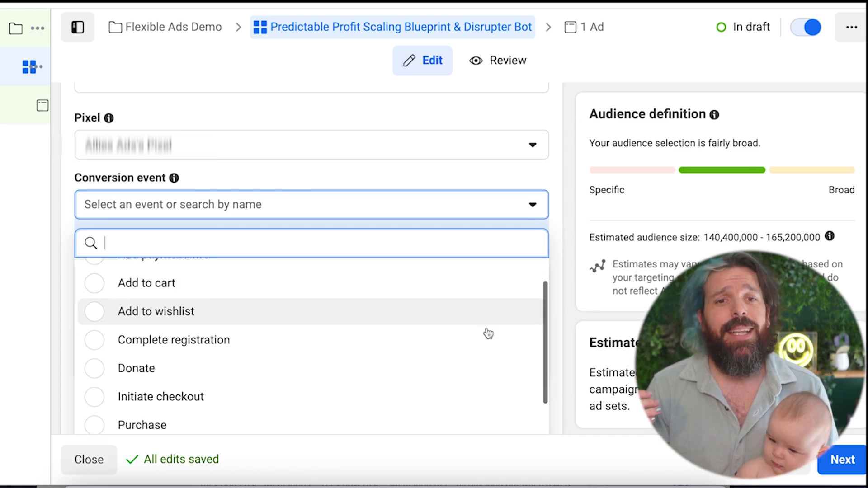
pyautogui.scroll(-2, 486, 333)
pyautogui.click(476, 357)
# Step: Check the click-through and view-through attribution settings of the ad set
pyautogui.scroll(-5, 529, 278)
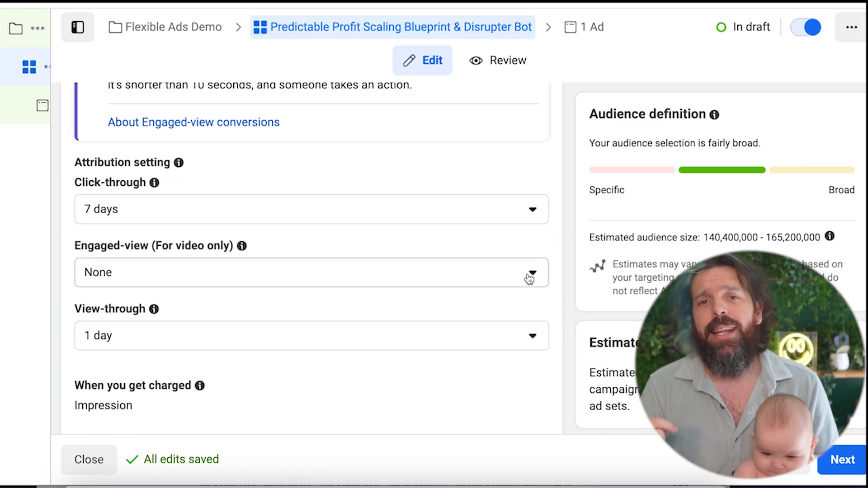
pyautogui.click(523, 209)
pyautogui.click(524, 210)
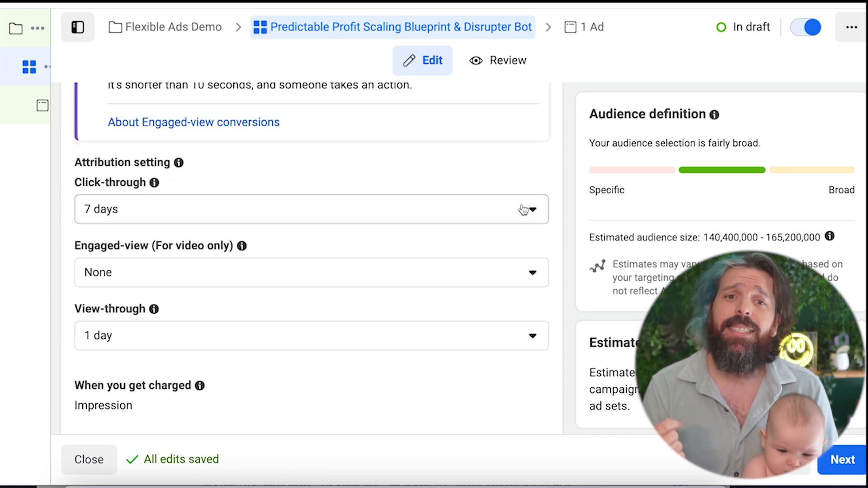
pyautogui.click(508, 346)
pyautogui.click(508, 346)
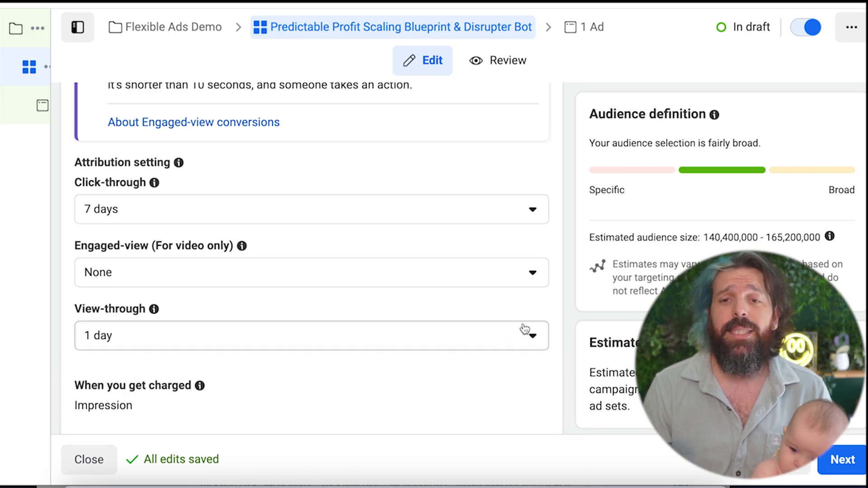
# Step: Switch the ad set's targeting from Advantage+ audience to the original audience options
pyautogui.scroll(-2, 563, 322)
pyautogui.scroll(-5, 563, 322)
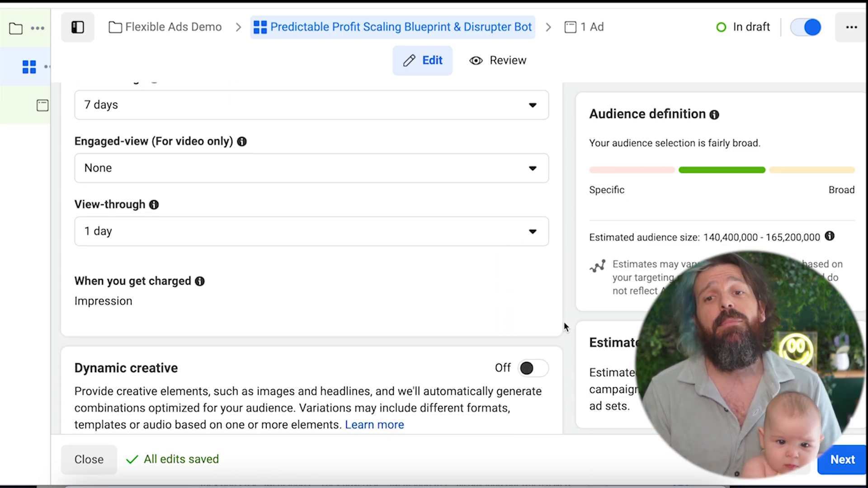
pyautogui.scroll(-5, 564, 322)
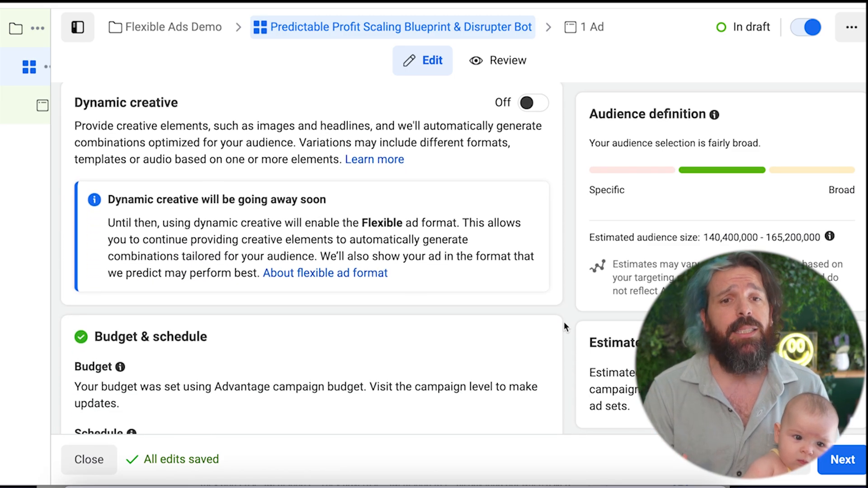
pyautogui.scroll(-5, 563, 322)
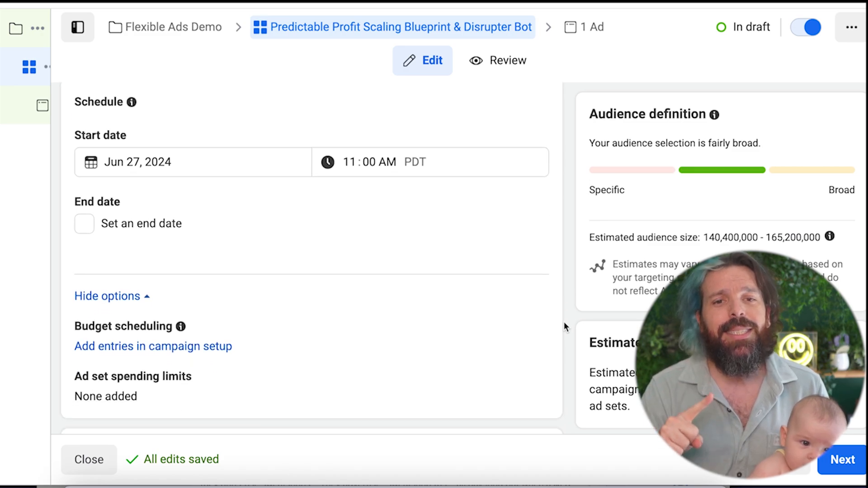
pyautogui.scroll(-3, 564, 321)
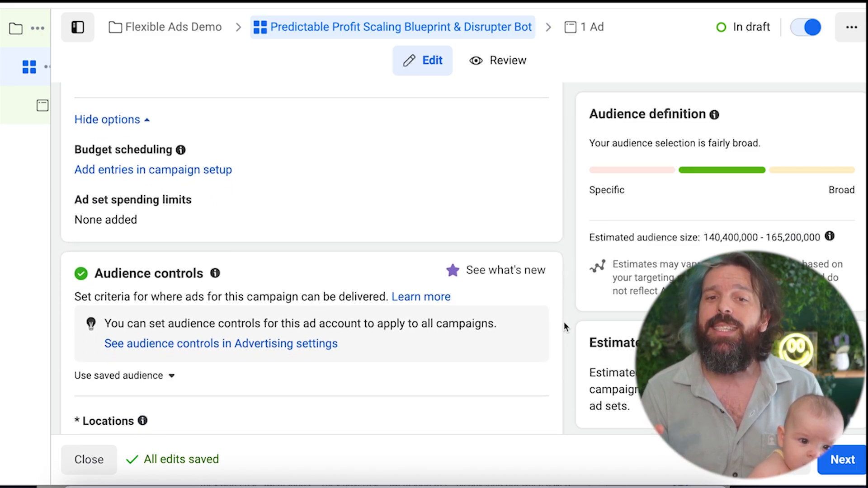
pyautogui.scroll(-4, 563, 322)
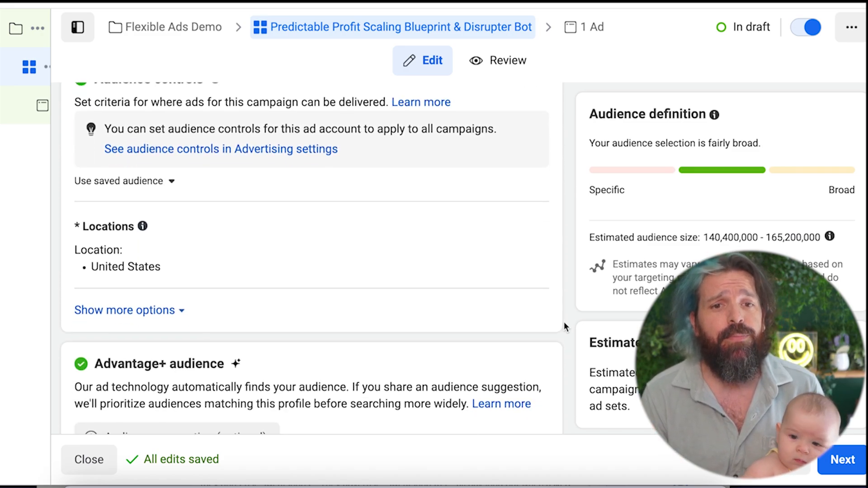
pyautogui.scroll(-2, 293, 273)
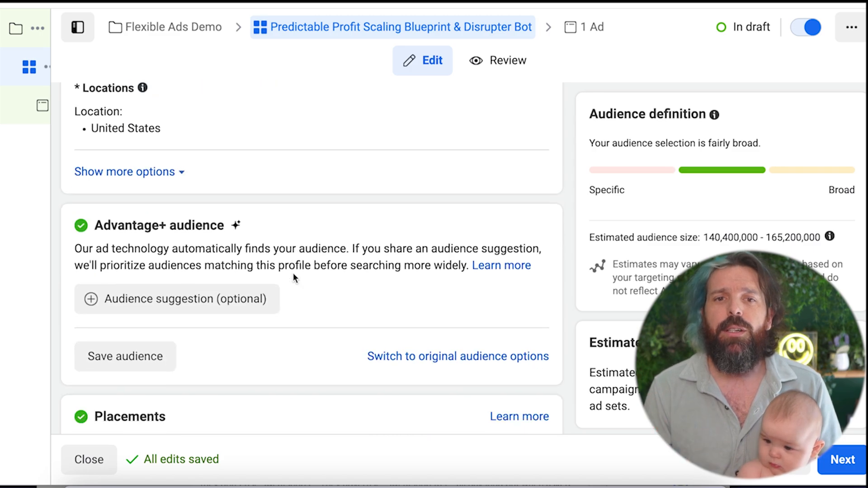
pyautogui.click(388, 357)
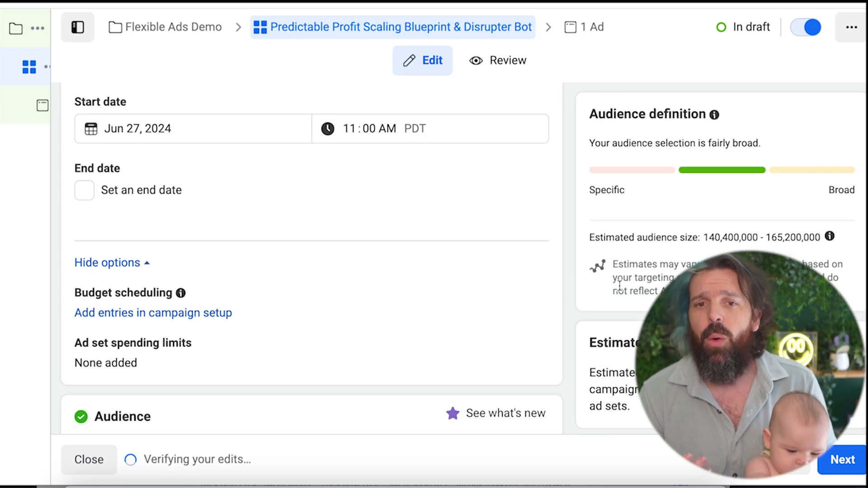
# Step: Check the ad set's location, age, gender and detailed targeting options, and open New Sales Ad for editing
pyautogui.scroll(-8, 619, 285)
pyautogui.scroll(-5, 619, 285)
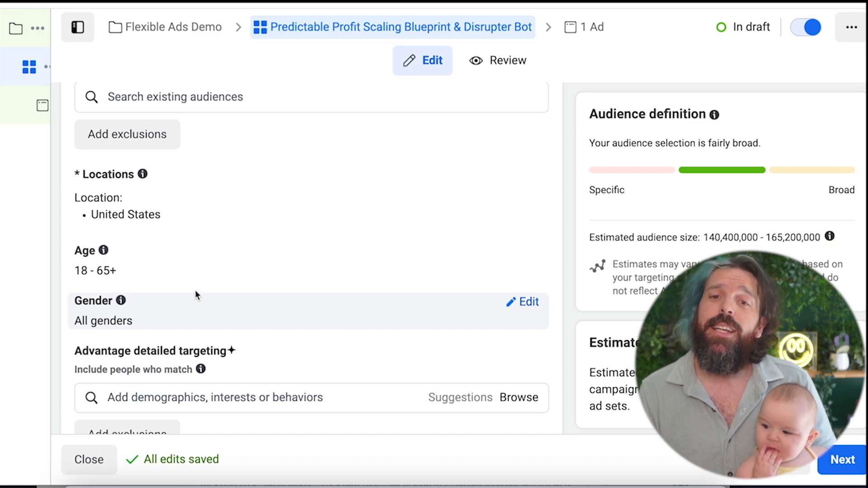
pyautogui.scroll(-1, 239, 212)
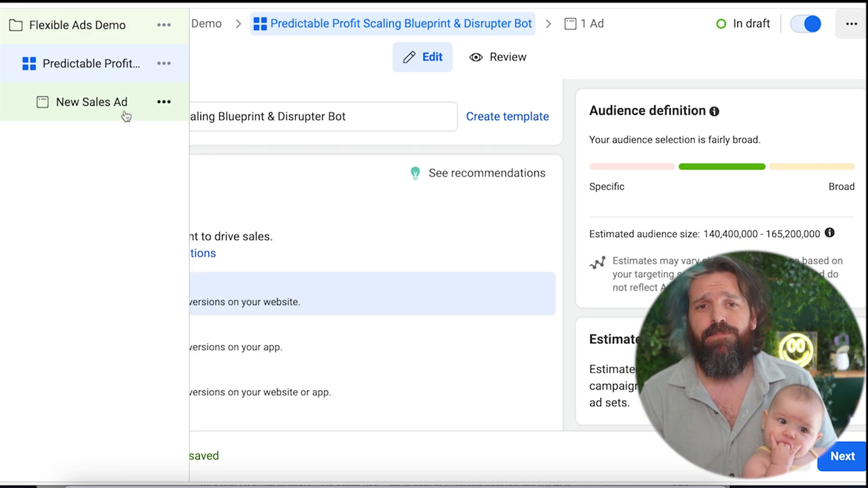
pyautogui.click(125, 113)
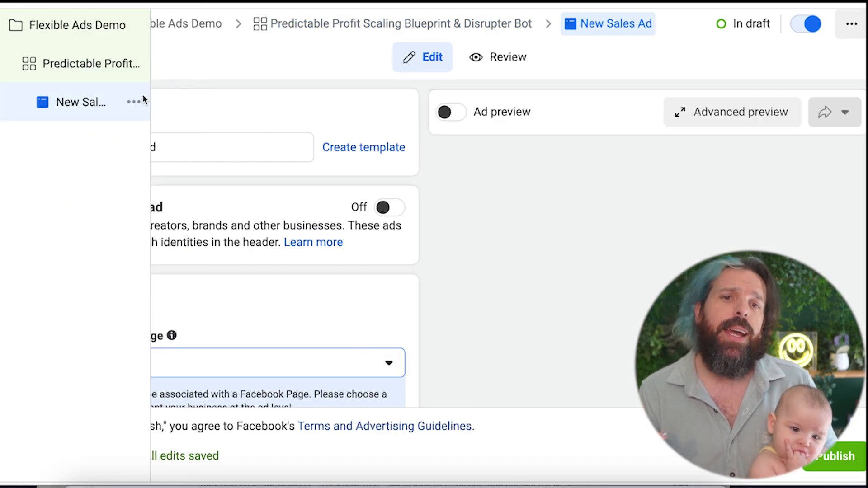
# Step: Rename the ad to Predictable Profit Scaling Blueprint & Disrupter Bot
pyautogui.doubleClick(220, 146)
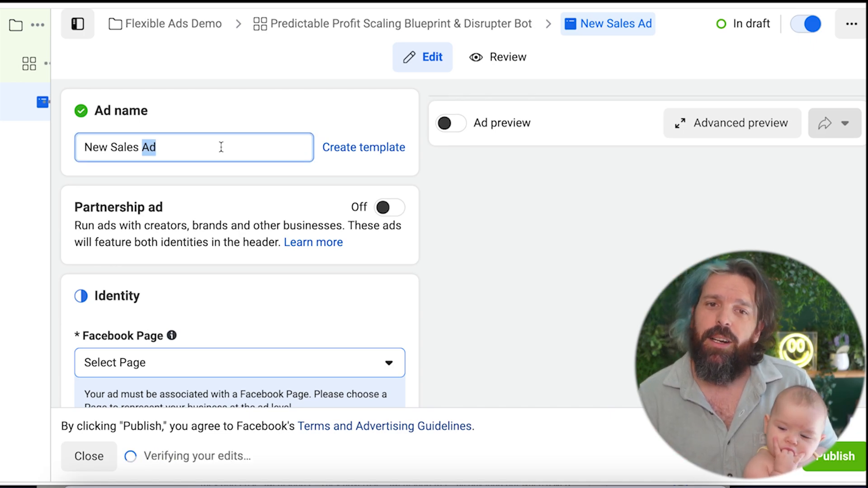
pyautogui.hotkey('ctrl', 'a')
pyautogui.write('Predictable Profit Scaling Blueprint & Disrupter Bot')
pyautogui.click(251, 112)
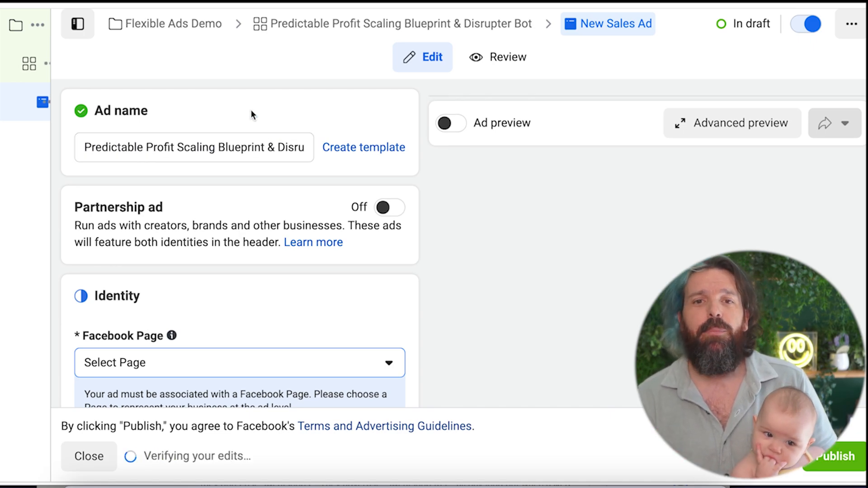
# Step: Set the ad's format to Flexible in the ad setup
pyautogui.scroll(-4, 249, 114)
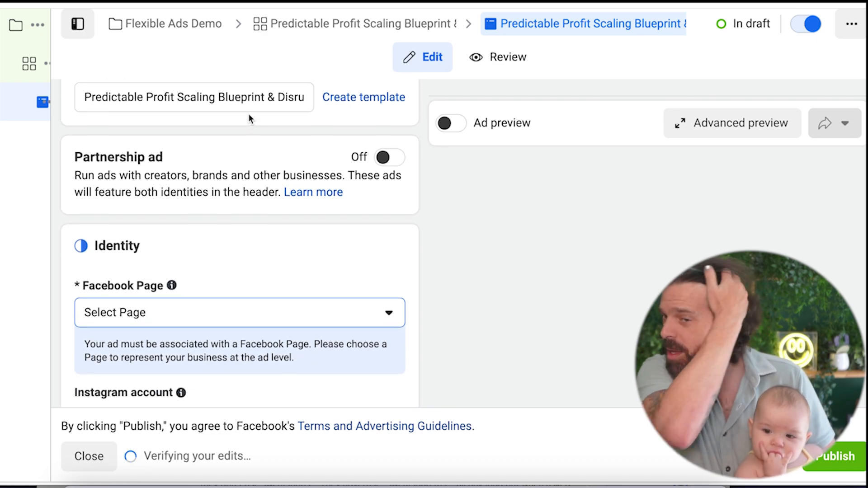
pyautogui.scroll(-7, 249, 119)
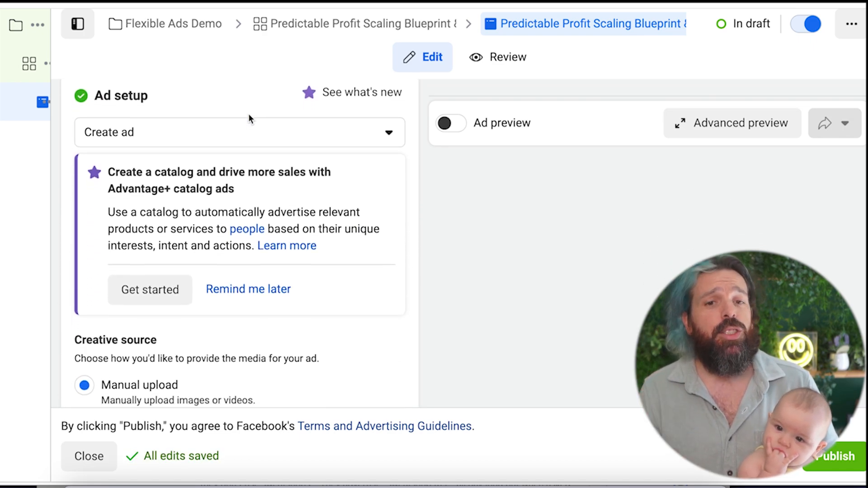
pyautogui.scroll(-5, 249, 113)
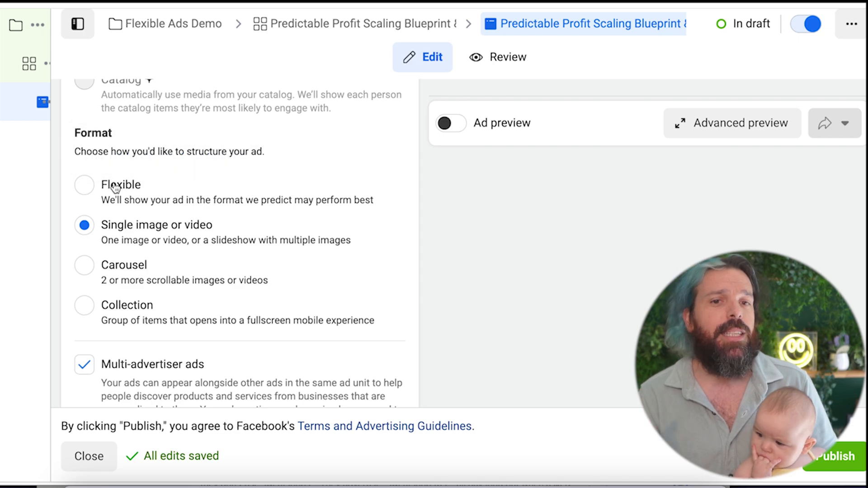
pyautogui.click(85, 185)
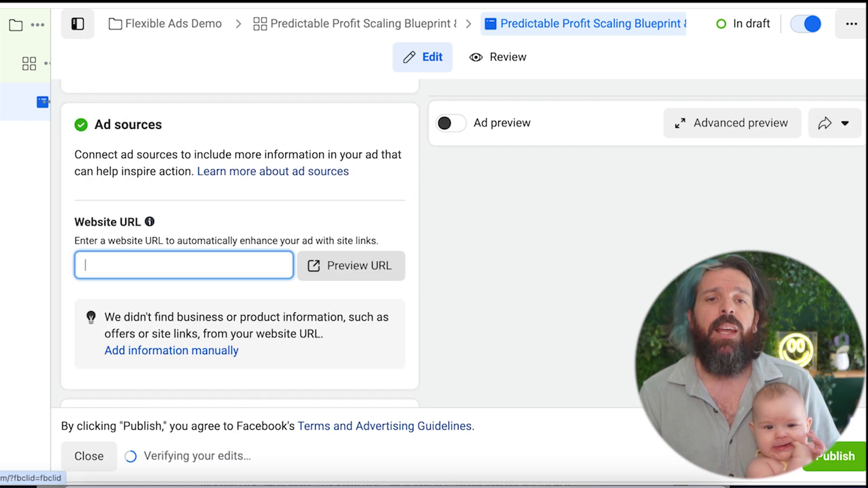
pyautogui.write('www.')
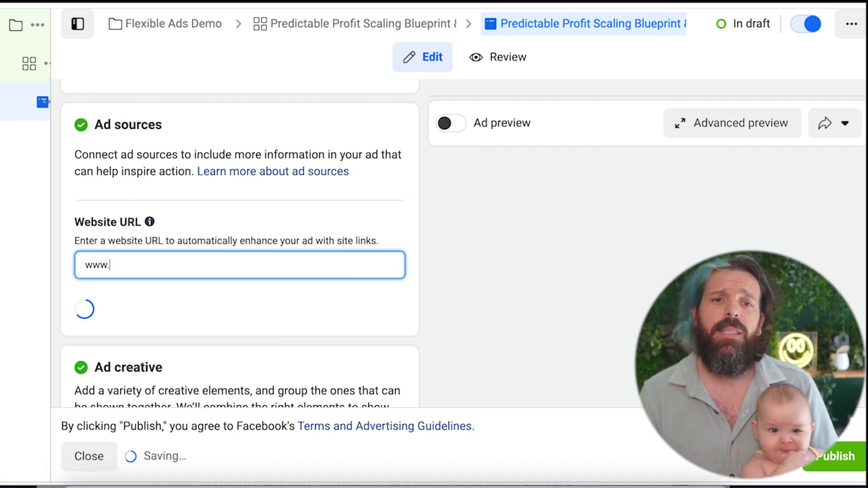
pyautogui.write('thedisrupterschool.com/prod')
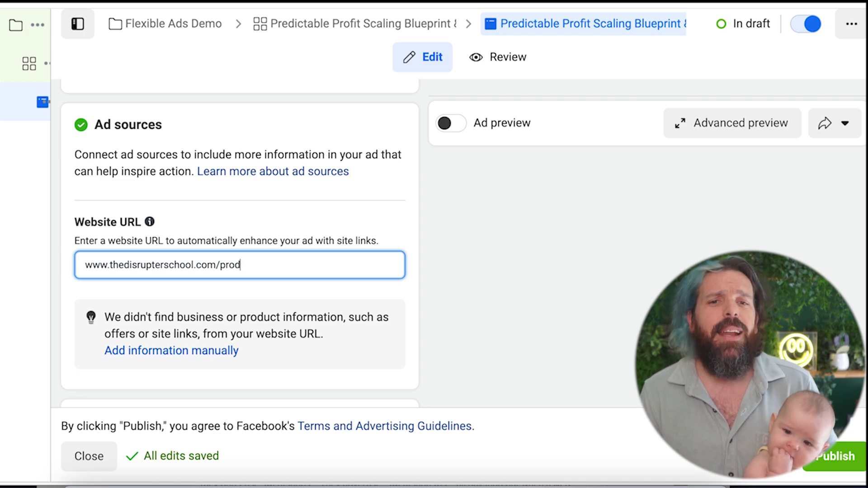
pyautogui.write('ucts/')
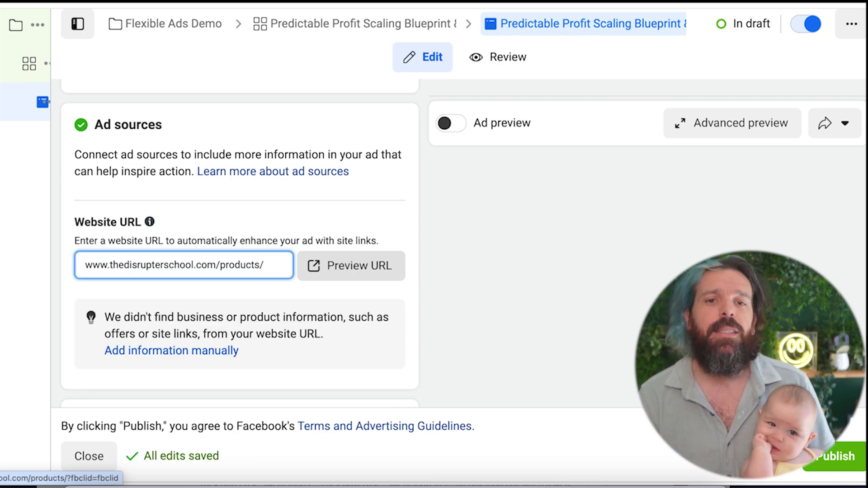
pyautogui.write('disrupter-bot')
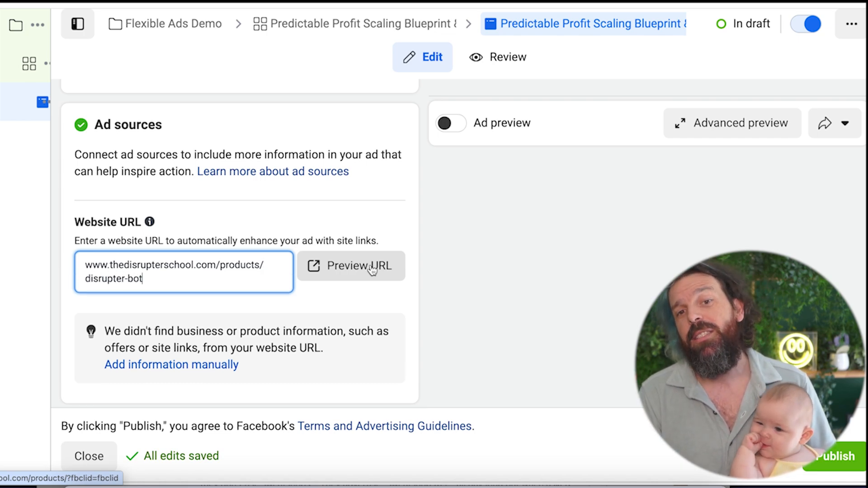
pyautogui.click(416, 218)
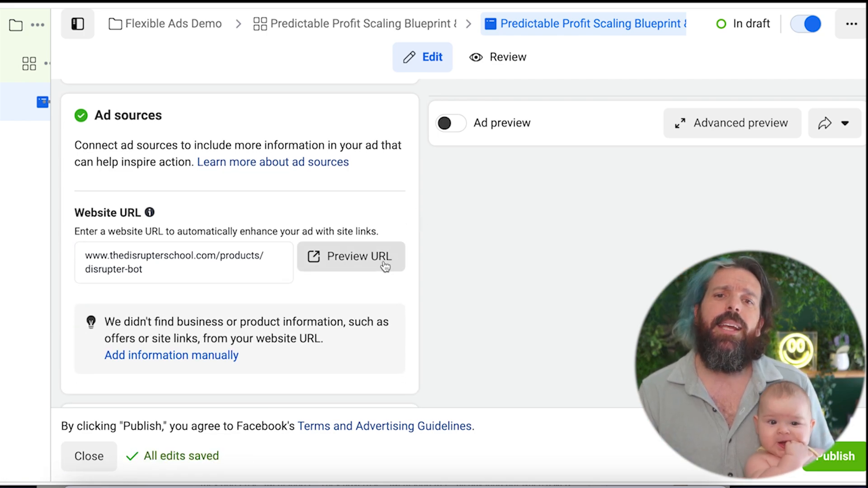
pyautogui.click(384, 267)
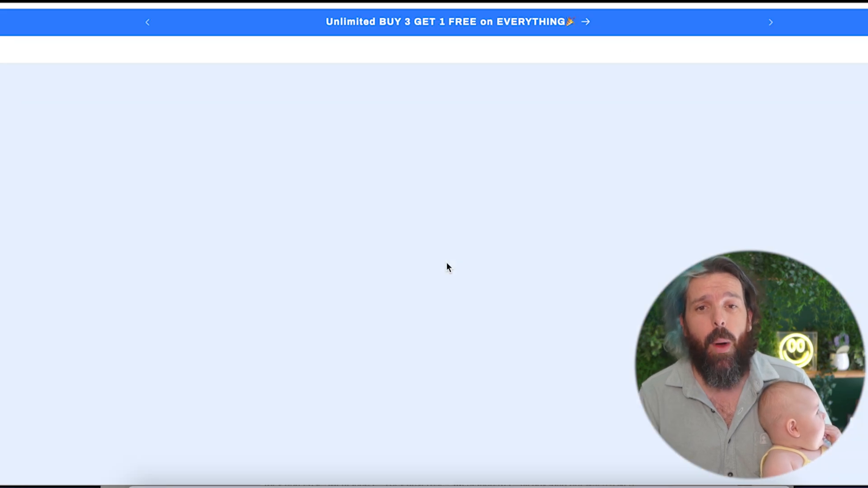
pyautogui.scroll(3, 851, 270)
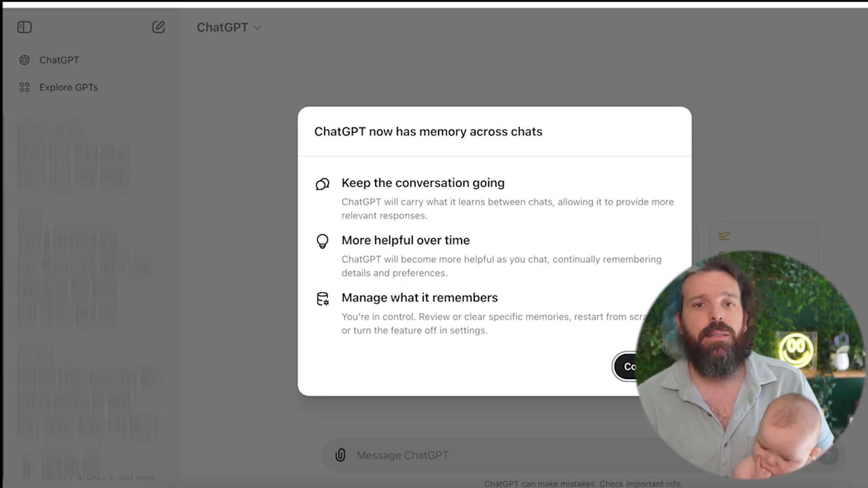
# Step: Switch to ChatGPT, dismiss the memory notice, and check the upgrade plans
pyautogui.click(269, 297)
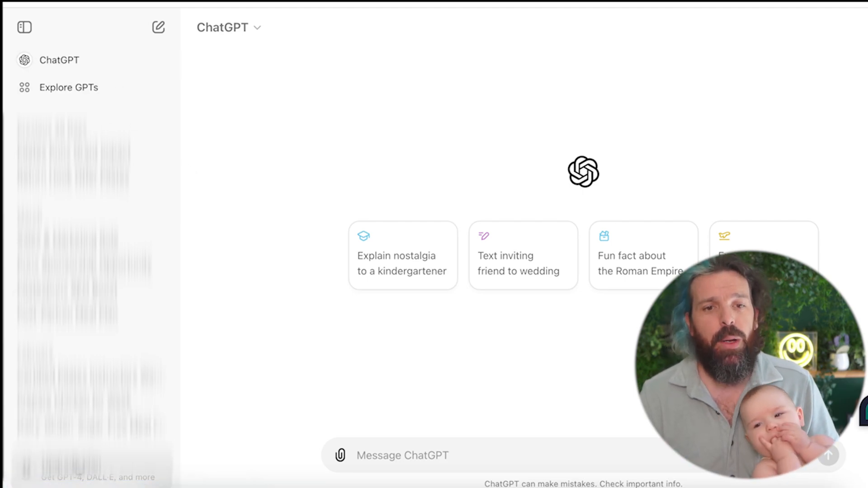
pyautogui.click(79, 467)
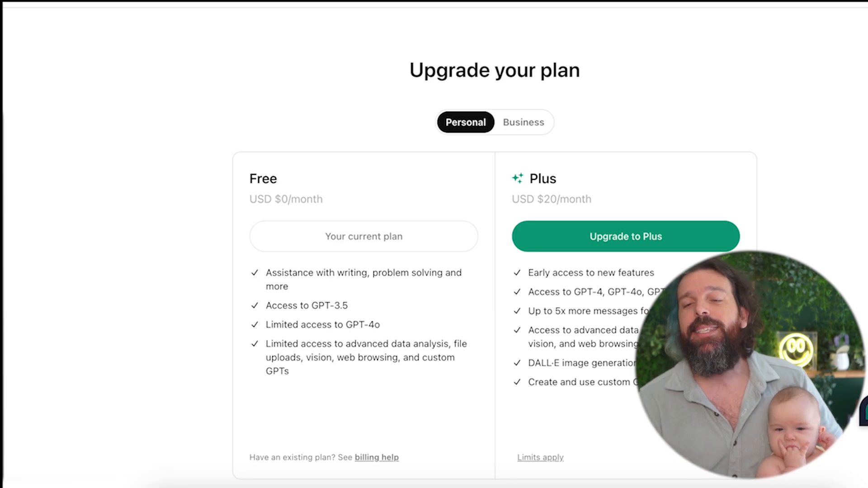
pyautogui.click(867, 27)
pyautogui.click(867, 27)
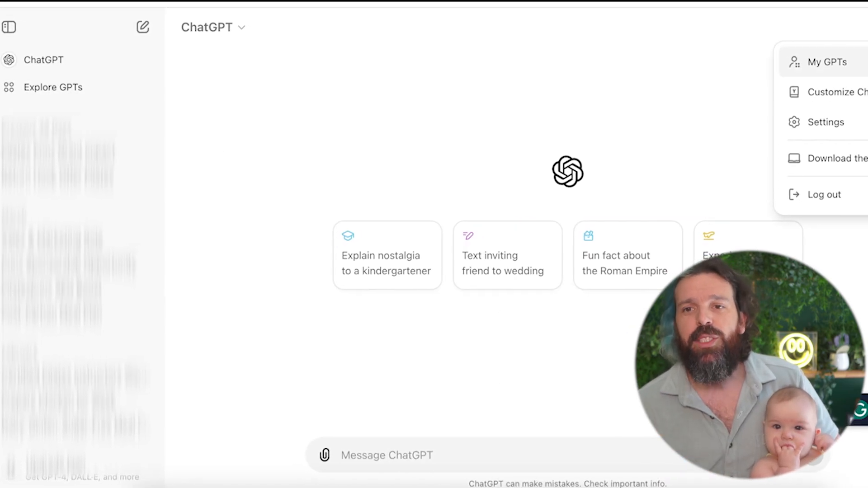
pyautogui.click(97, 36)
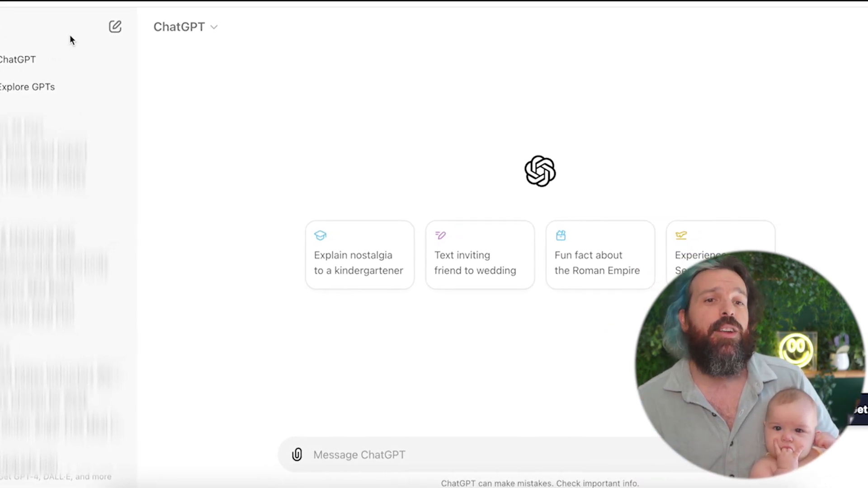
# Step: Search the GPT directory for 3:2:2 and start a chat with 3:2:2 Method Ads Copywriter with Disrupter School
pyautogui.click(181, 81)
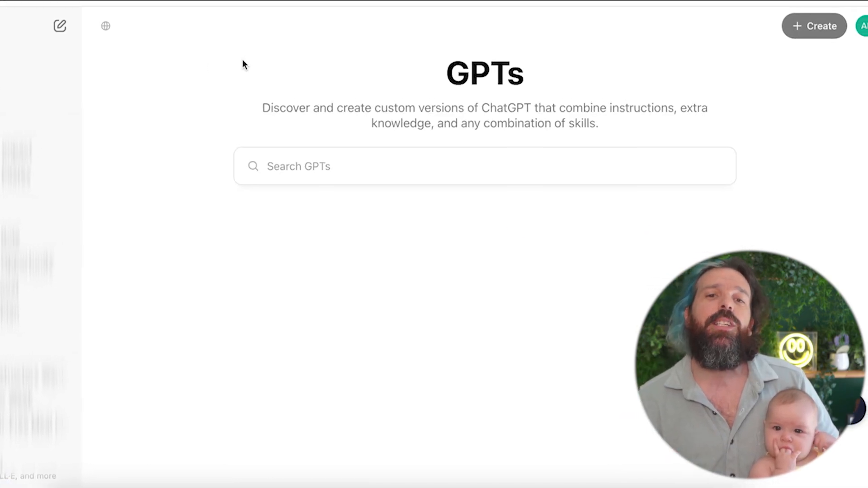
pyautogui.click(322, 168)
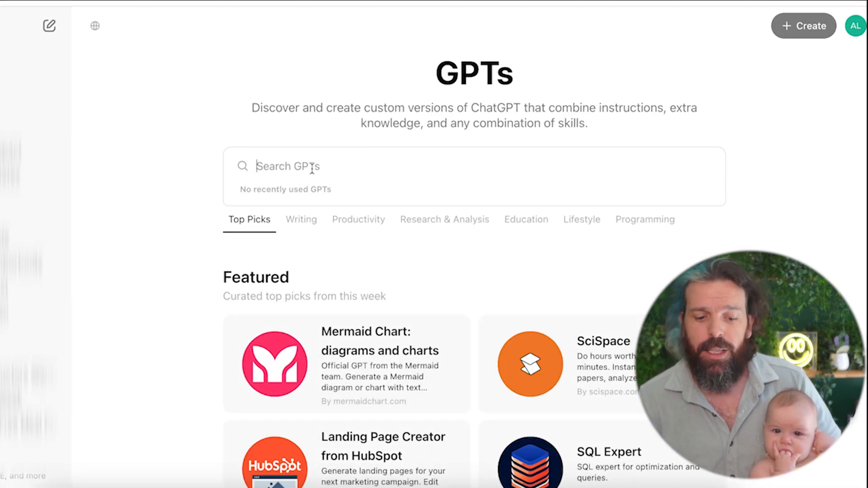
pyautogui.write('3:2:2')
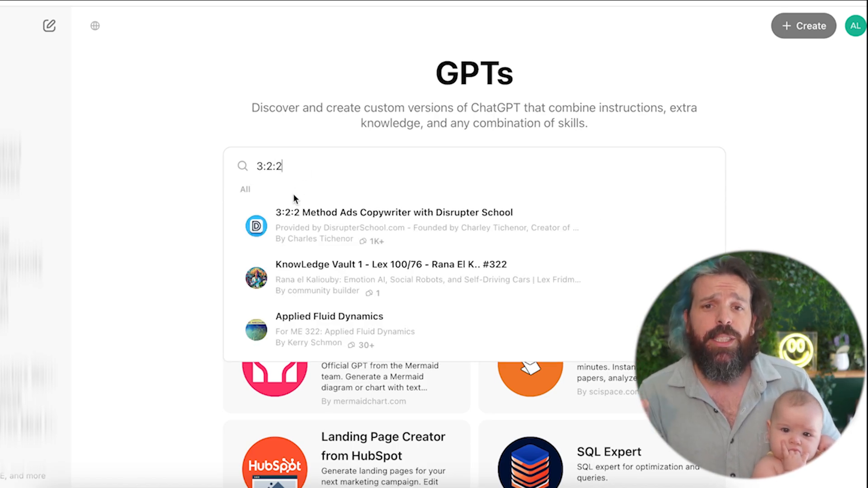
pyautogui.click(303, 227)
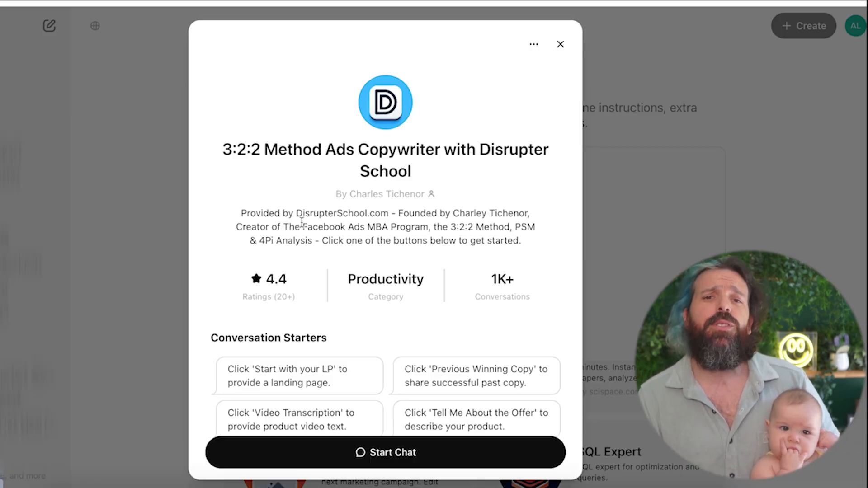
pyautogui.click(279, 450)
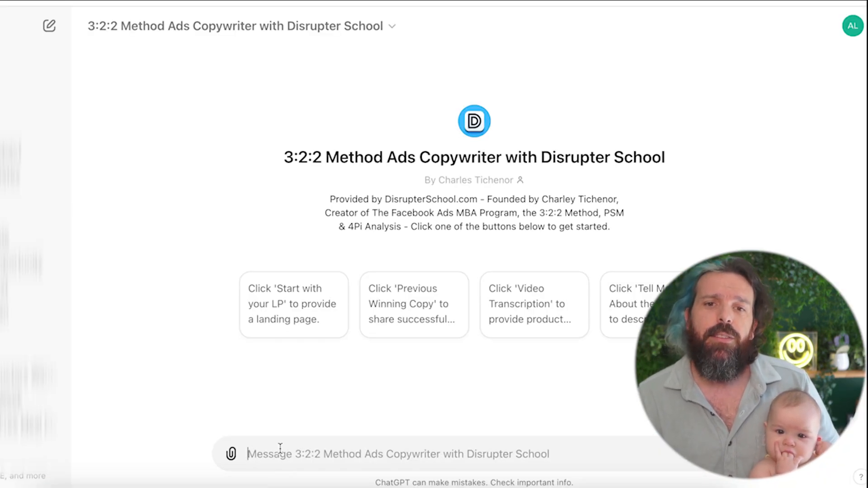
# Step: Start the conversation from a landing page and send "Great, lets write some ads"
pyautogui.click(280, 309)
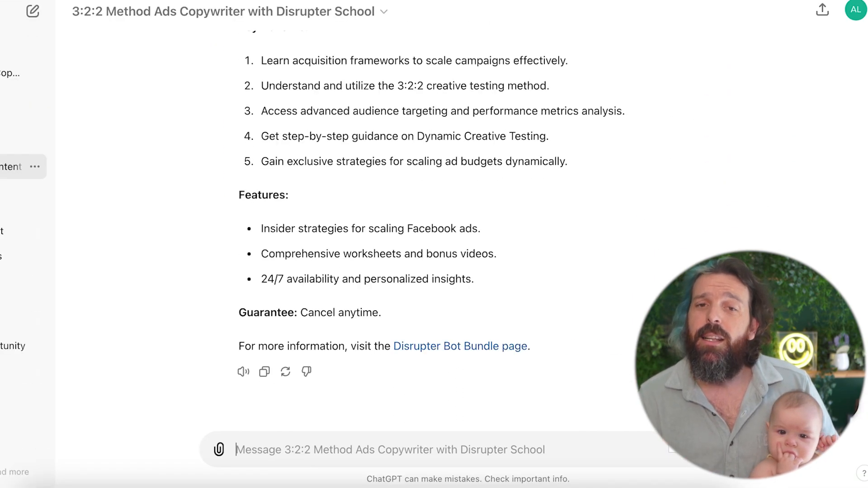
pyautogui.hotkey('ctrl', 'v')
pyautogui.press('Return')
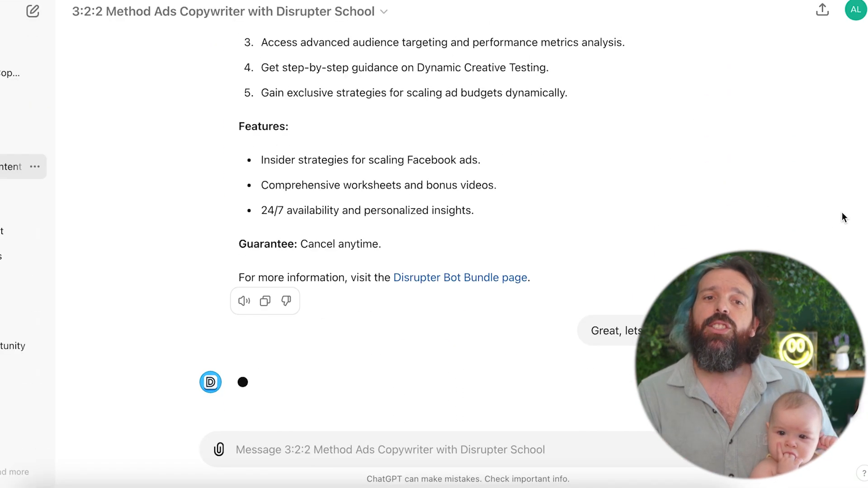
# Step: Answer the target audience question with Marketers, Brands & Ad Agencies and list Facebook Ads setup, scaling, brand growth and support as benefits
pyautogui.write('1: Marketers, Brands & Ad Agencies')
pyautogui.hotkey('shift', 'Return')
pyautogui.write('2: Know how to')
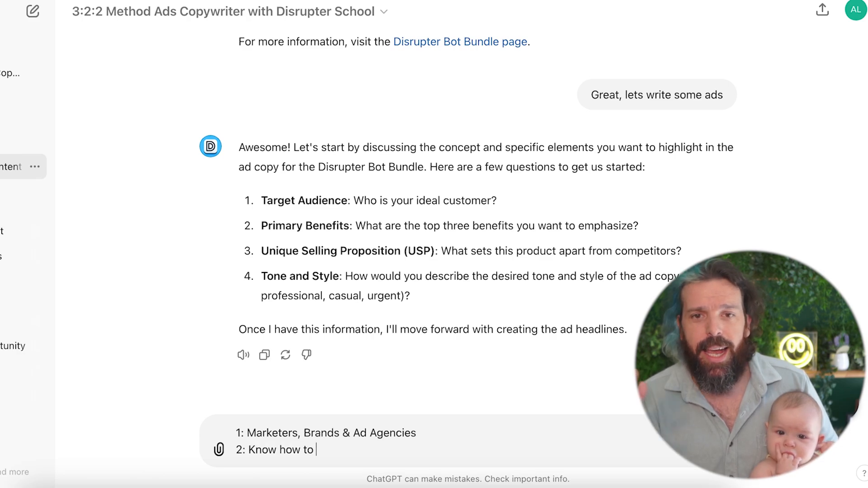
pyautogui.write(' setup Facebook Ads, Scale Them, Grow your brand and get support along the way')
pyautogui.hotkey('shift', 'Return')
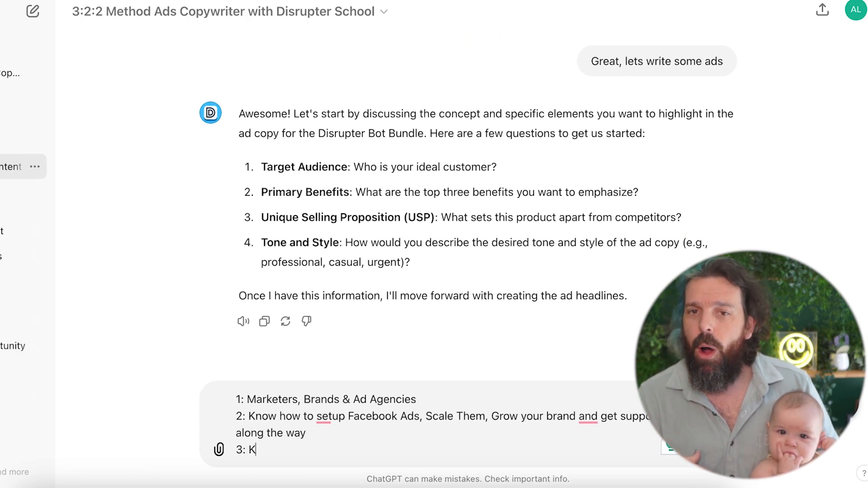
# Step: Describe the selling proposition as in-depth business insight plus 24/7 support, give the tone as Professional and Enthusiastic, and send the answers
pyautogui.write('and how to scale your brand with ads... focusing on')
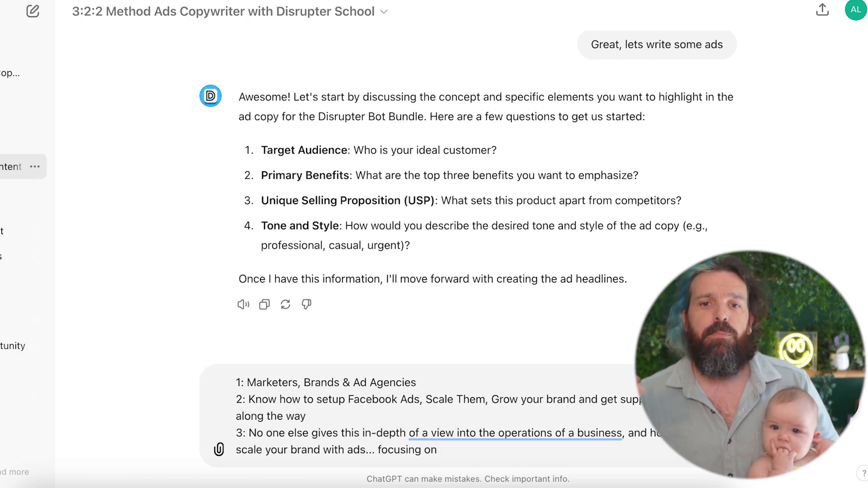
pyautogui.write(' finances, how the facebook machine works and offer construction... in addition to providing 24/7 support')
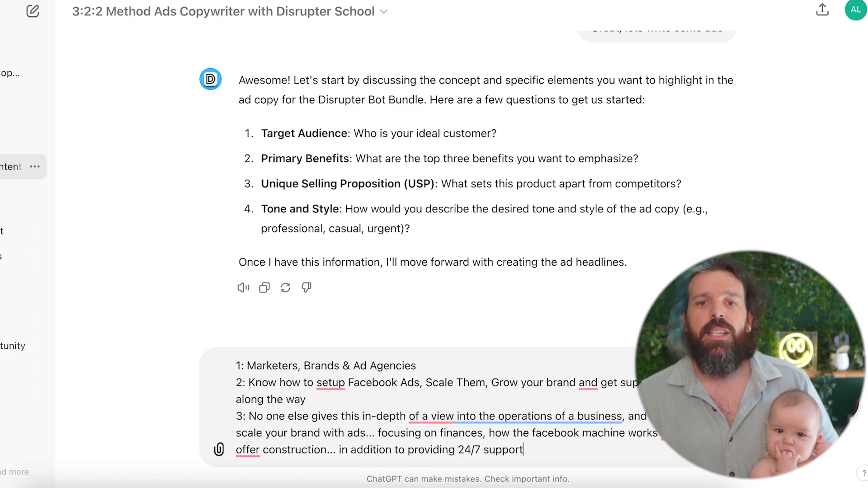
pyautogui.write('ceed')
pyautogui.hotkey('shift', 'Return')
pyautogui.write('1')
pyautogui.hotkey('shift', 'Return')
pyautogui.write('4: Professional and Enthusiastic')
pyautogui.press('Return')
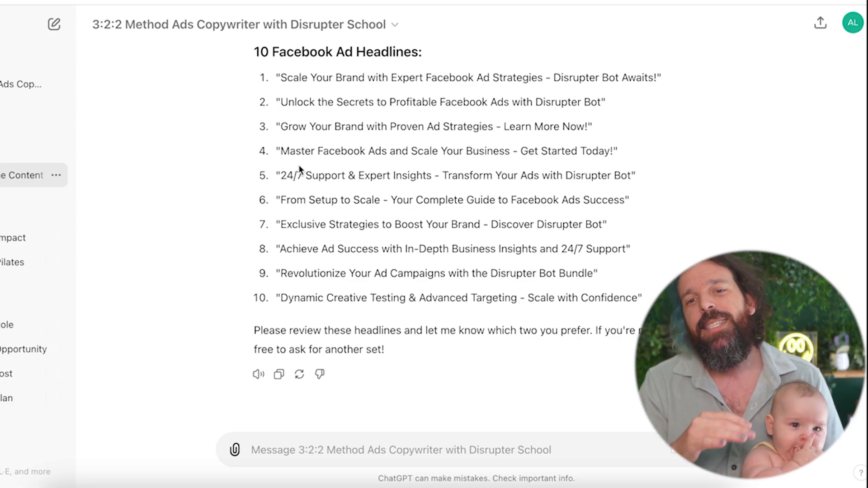
# Step: Choose headlines 4 & 8 for the primary texts, and tell the GPT "please proceed" to finalize the ad sets
pyautogui.moveTo(617, 152); pyautogui.dragTo(271, 153)
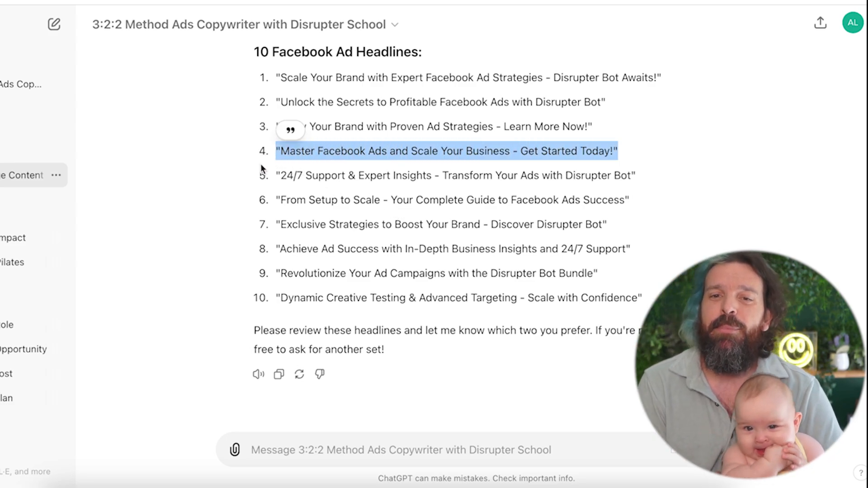
pyautogui.click(299, 443)
pyautogui.write('4 &')
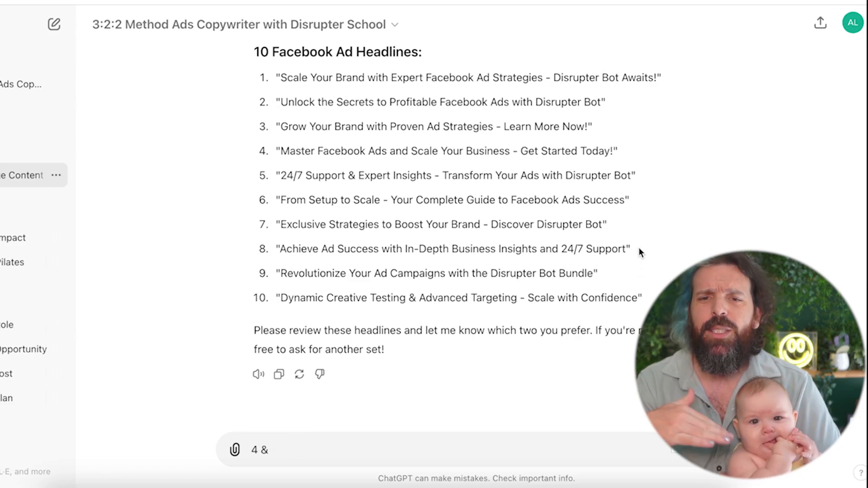
pyautogui.moveTo(639, 248); pyautogui.dragTo(290, 248)
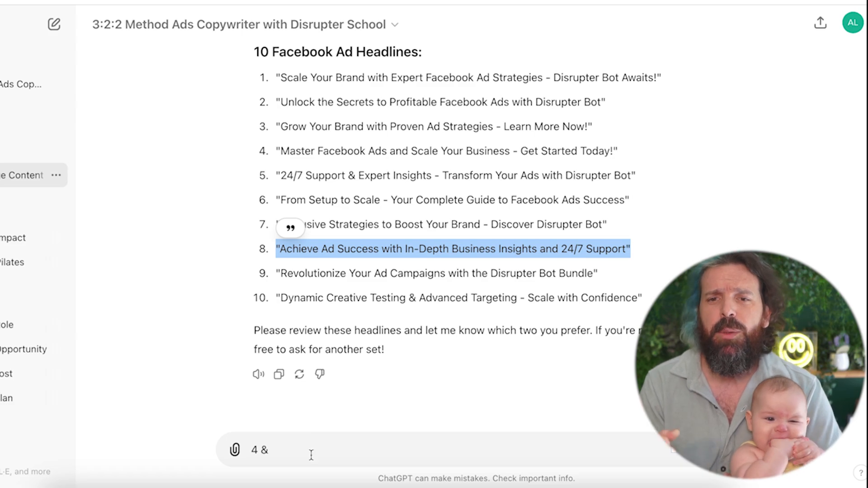
pyautogui.write('8')
pyautogui.press('Return')
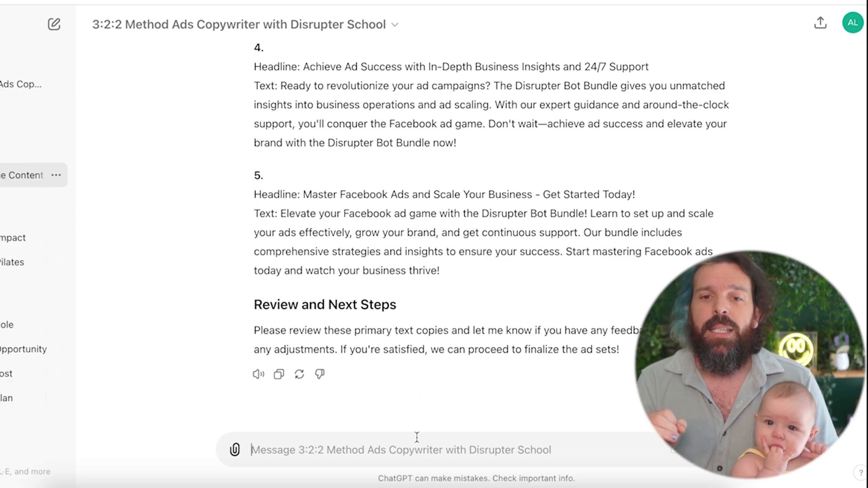
pyautogui.write('please proceed')
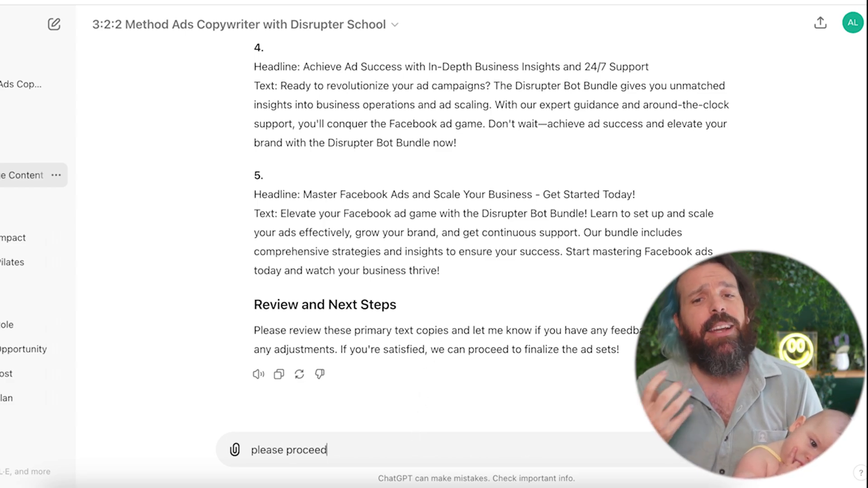
pyautogui.press('Return')
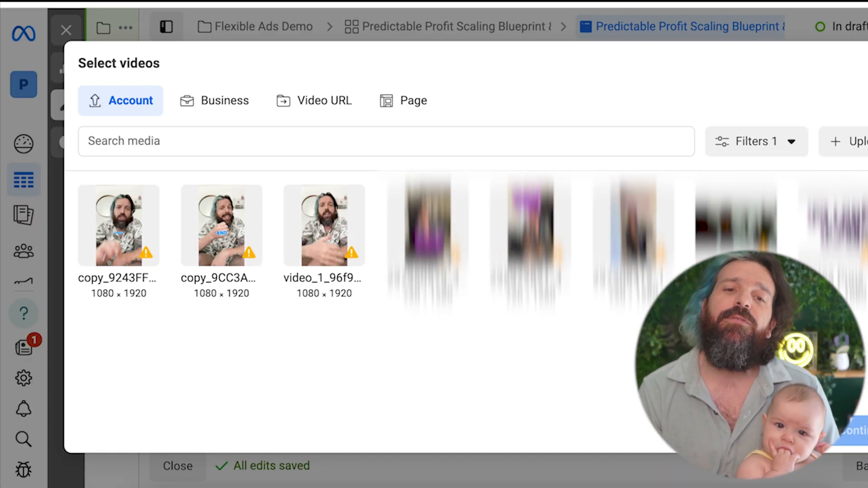
# Step: Add the three 1080 × 1920 videos video_1_96f9, copy_9CC3A and copy_9243FF from the account library to the ad's media
pyautogui.click(291, 237)
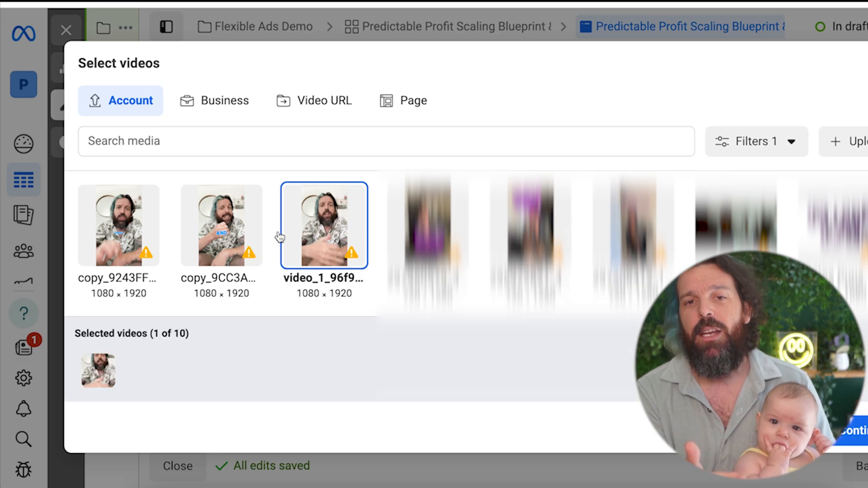
pyautogui.click(226, 236)
pyautogui.click(128, 243)
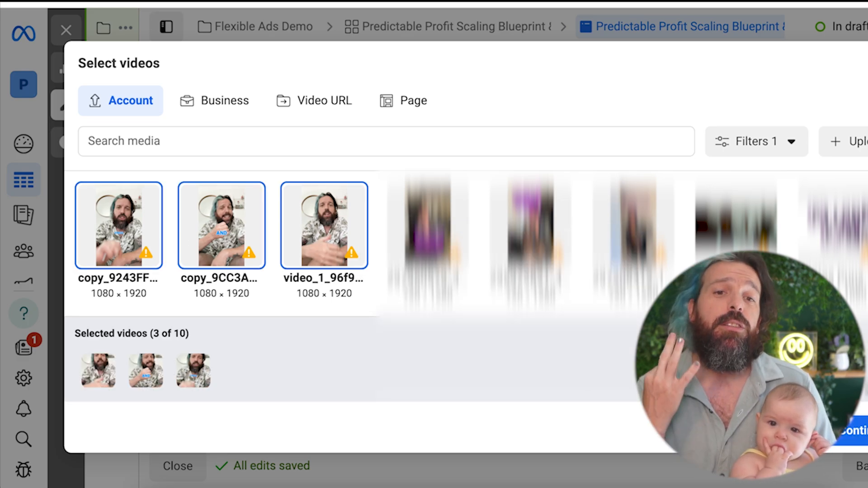
pyautogui.click(861, 438)
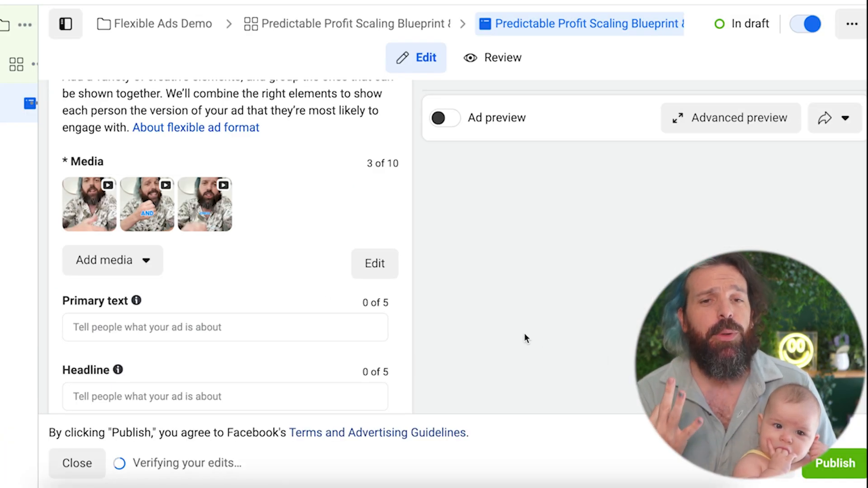
# Step: Enter the headlines "Master Facebook Ads and Scale Your Business - Get Started Today!" and "Achieve Ad Success with In-Depth Business Insights and 24/7 Support"
pyautogui.click(256, 391)
pyautogui.write('Master Facebook Ads and Scale Your Business - Get Started Today!')
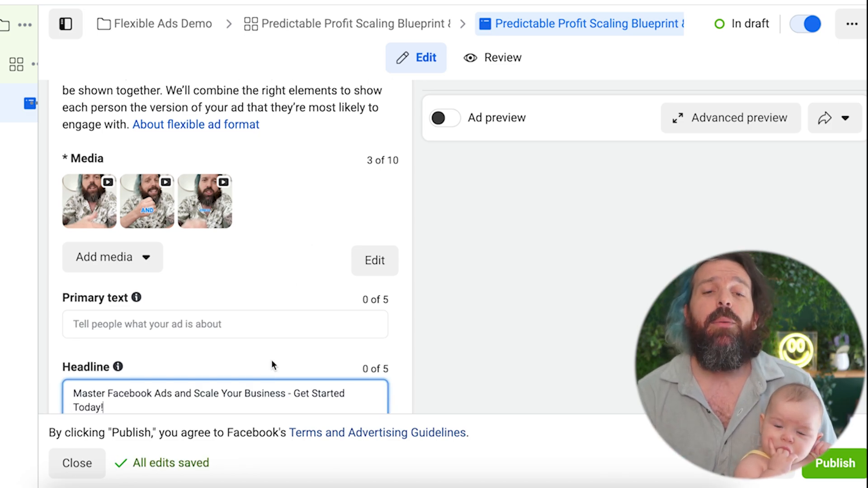
pyautogui.scroll(-2, 271, 359)
pyautogui.click(156, 385)
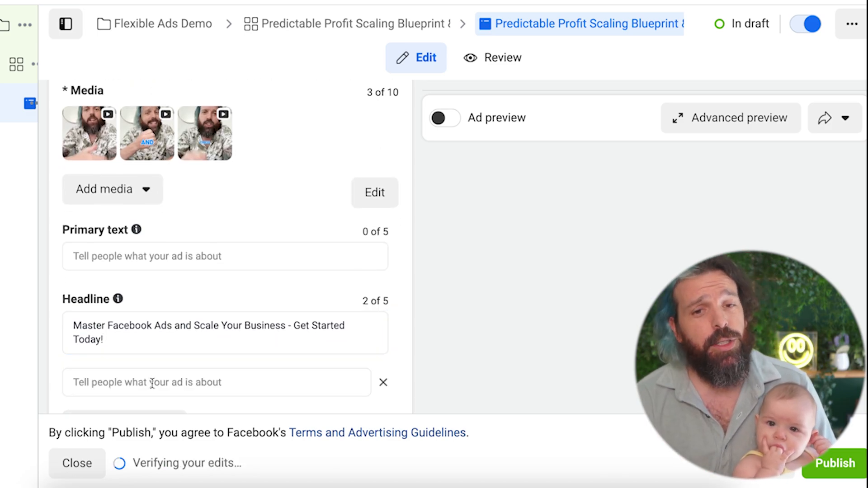
pyautogui.scroll(-1, 196, 297)
pyautogui.click(376, 1)
pyautogui.moveTo(281, 194); pyautogui.dragTo(623, 196)
pyautogui.click(217, 2)
pyautogui.click(188, 335)
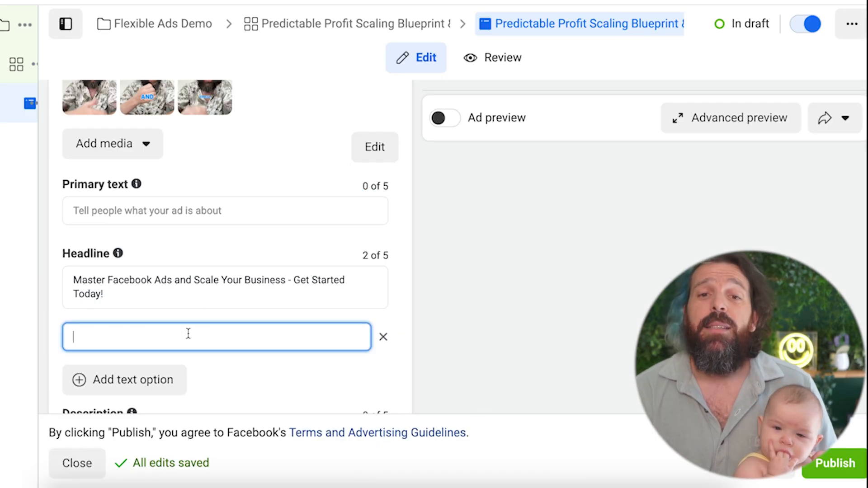
pyautogui.write('Achieve Ad Success with In-Depth Business Insights and 24/7 Support')
# Step: Copy ChatGPT's first primary text, starting "Are you ready to take your Facebook ads to the next level?", into the ad's primary text
pyautogui.click(376, 2)
pyautogui.moveTo(277, 258); pyautogui.dragTo(611, 316)
pyautogui.hotkey('ctrl', 'c')
pyautogui.click(217, 2)
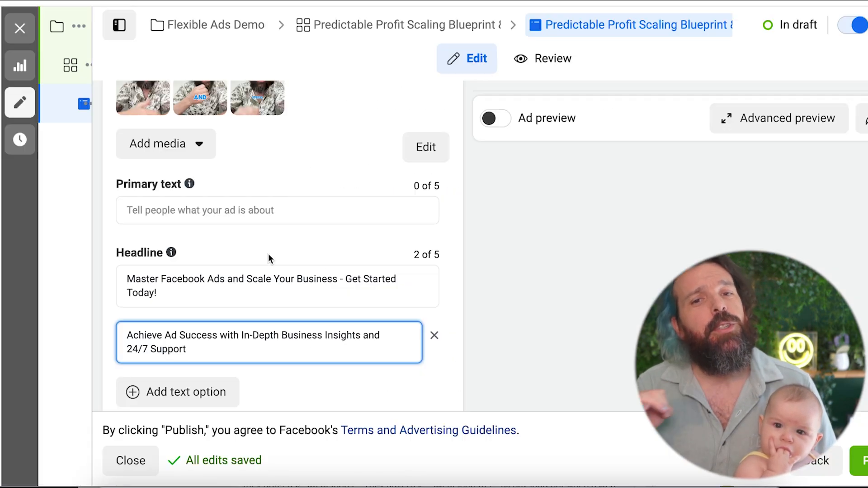
pyautogui.click(235, 208)
pyautogui.hotkey('ctrl', 'v')
# Step: Add ChatGPT's second primary text, starting "Discover the secrets to scaling your business with Facebook ads!", as another primary text option
pyautogui.click(176, 323)
pyautogui.click(377, 1)
pyautogui.scroll(-2, 290, 273)
pyautogui.scroll(-2, 289, 274)
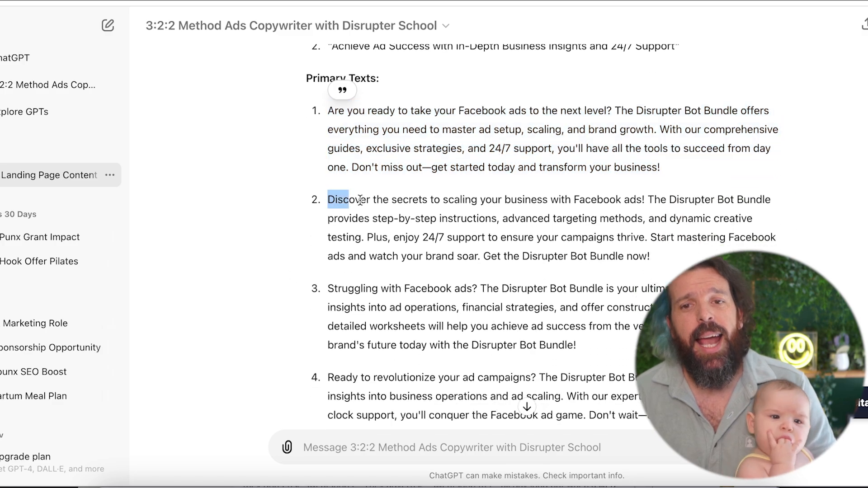
pyautogui.moveTo(327, 196); pyautogui.dragTo(649, 254)
pyautogui.click(217, 1)
pyautogui.write('Discover the secrets to scaling your business with Facebook ads! The Disrupter Bot Bundle provides step-by-step instructions, advanced targeting methods, and dynamic creative testing. Plus, enjoy 24/7 support to ensure your campaigns thrive. Start mastering Facebook ads and watch your brand soar. Get the Disrupter Bot Bundle now!')
# Step: Review the ad's name, creative source, format, ad source URL, media, primary texts and headlines
pyautogui.scroll(-2, 445, 276)
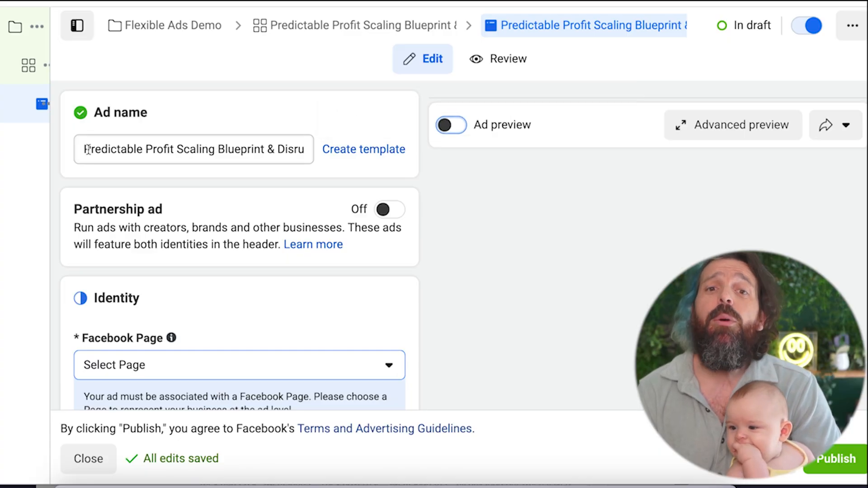
pyautogui.moveTo(88, 150); pyautogui.dragTo(196, 150)
pyautogui.moveTo(275, 149); pyautogui.dragTo(310, 156)
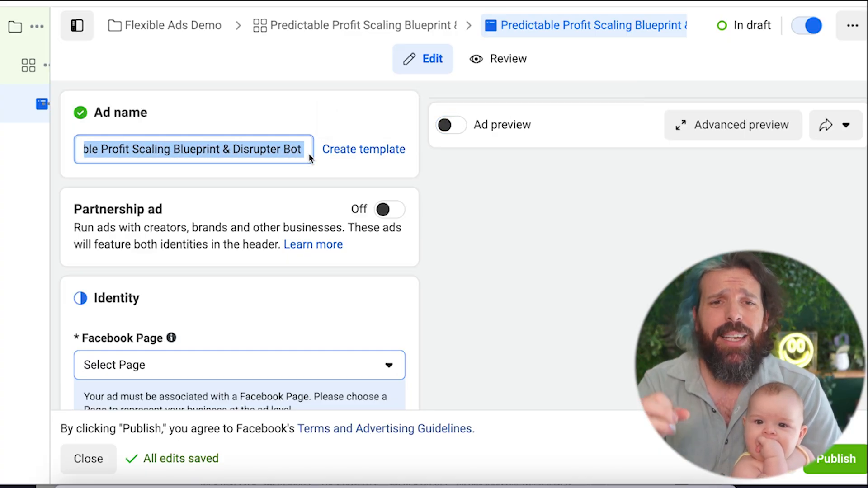
pyautogui.click(413, 182)
pyautogui.scroll(-8, 414, 183)
pyautogui.scroll(-6, 413, 182)
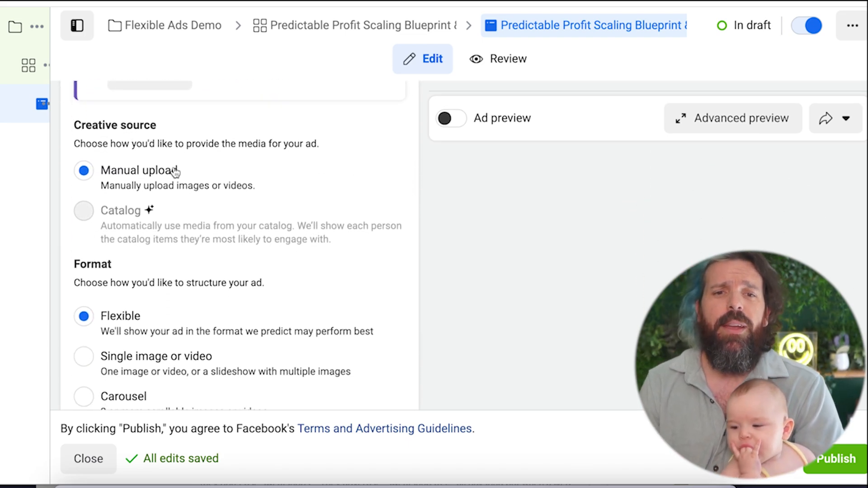
pyautogui.scroll(-2, 362, 262)
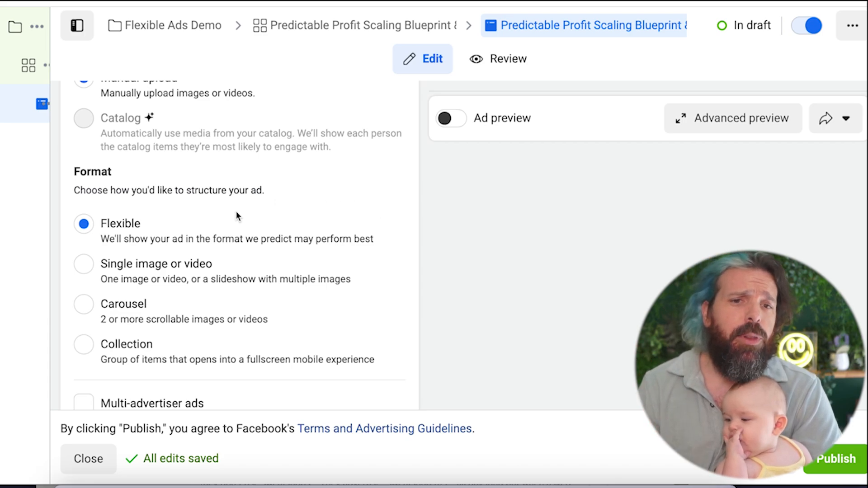
pyautogui.scroll(-5, 421, 240)
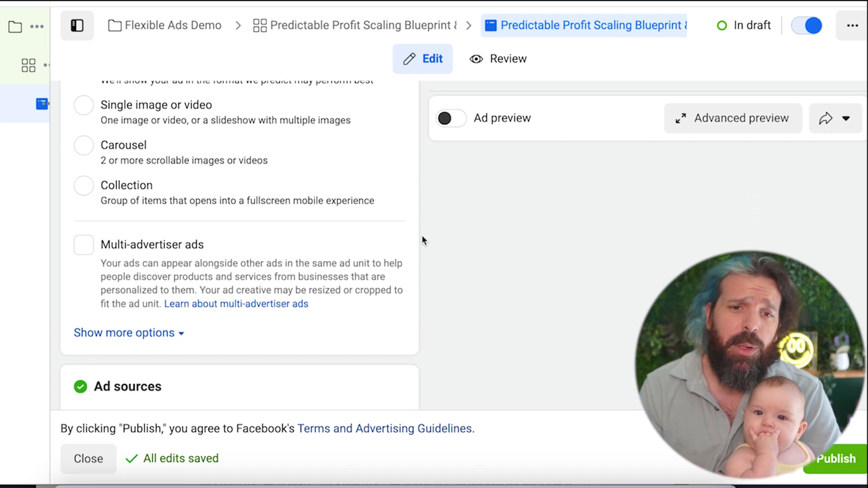
pyautogui.scroll(-7, 439, 255)
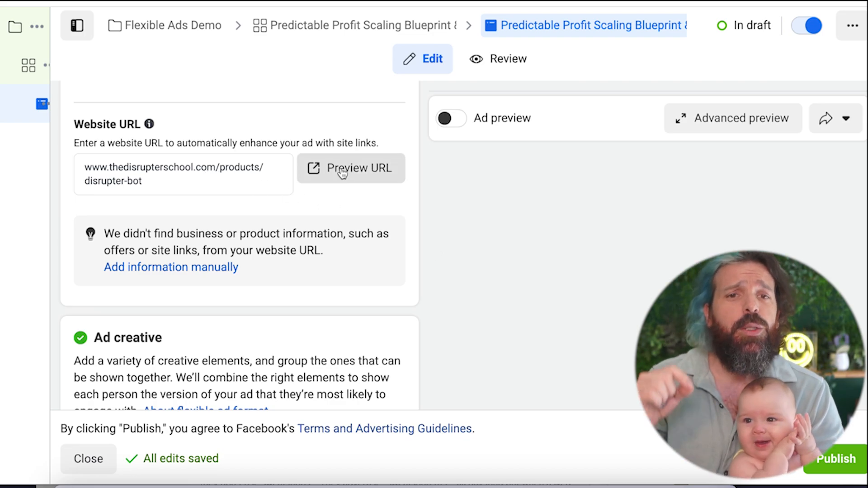
pyautogui.scroll(-5, 410, 218)
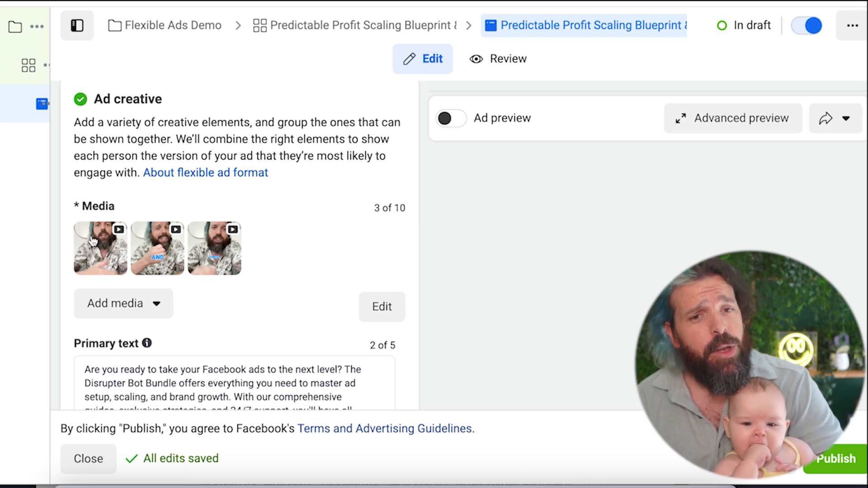
pyautogui.scroll(-1, 424, 231)
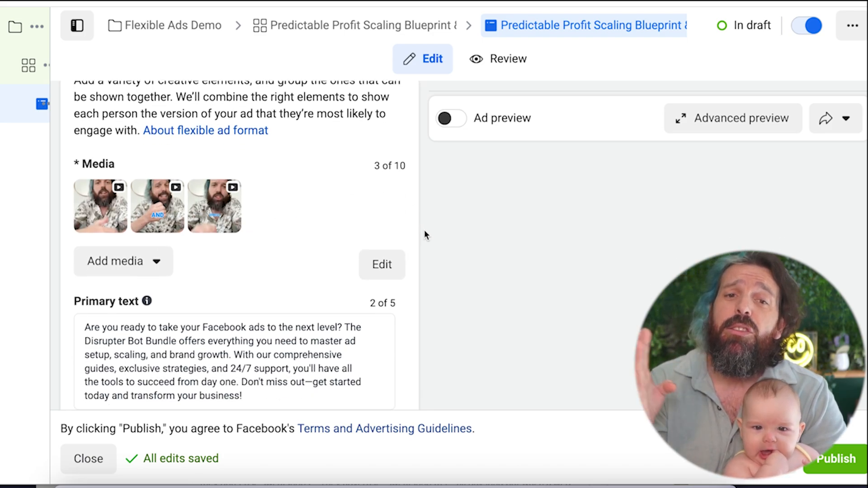
pyautogui.scroll(-4, 424, 230)
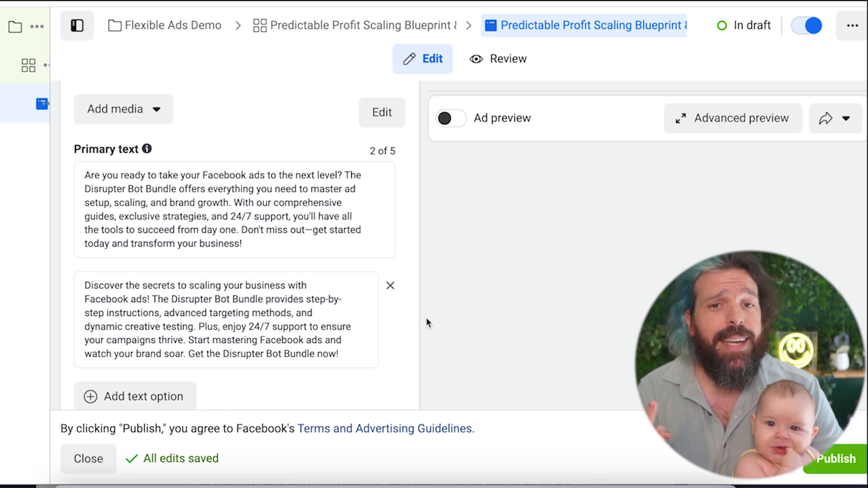
pyautogui.scroll(-6, 426, 317)
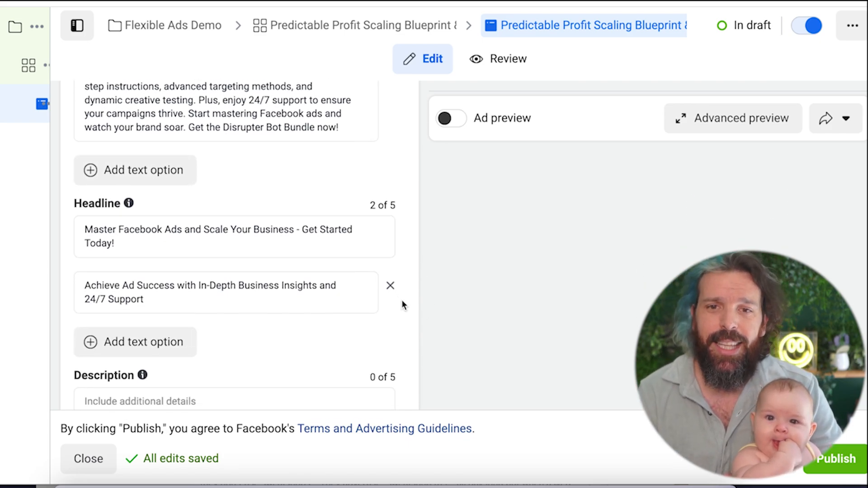
pyautogui.scroll(-4, 402, 302)
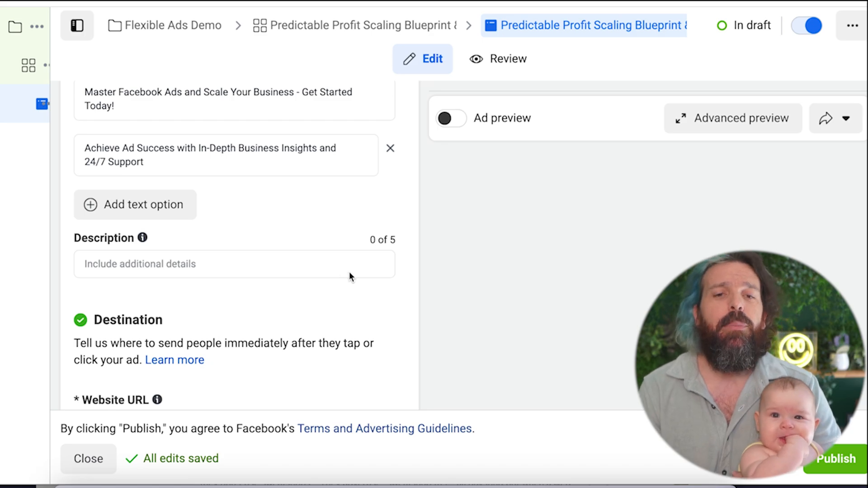
pyautogui.scroll(-3, 414, 309)
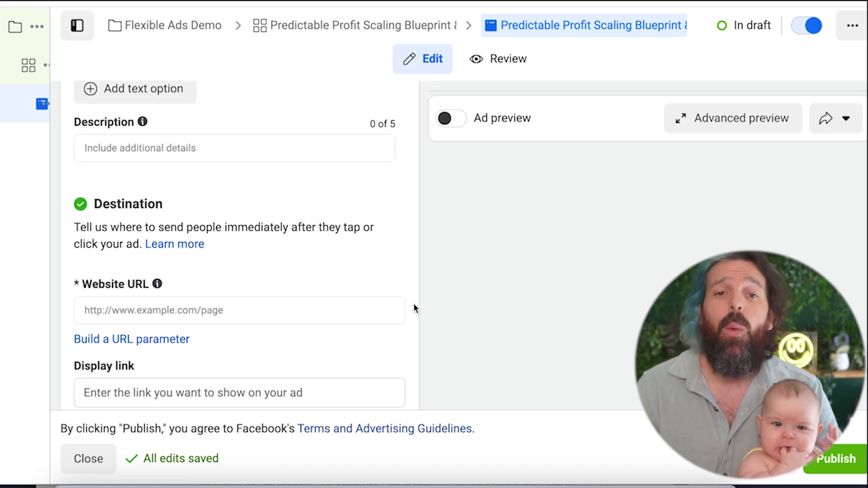
pyautogui.click(303, 312)
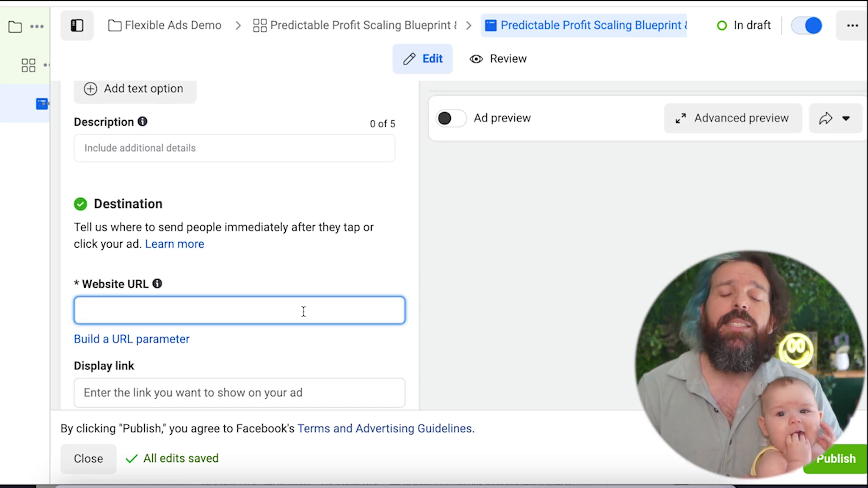
pyautogui.scroll(15, 303, 311)
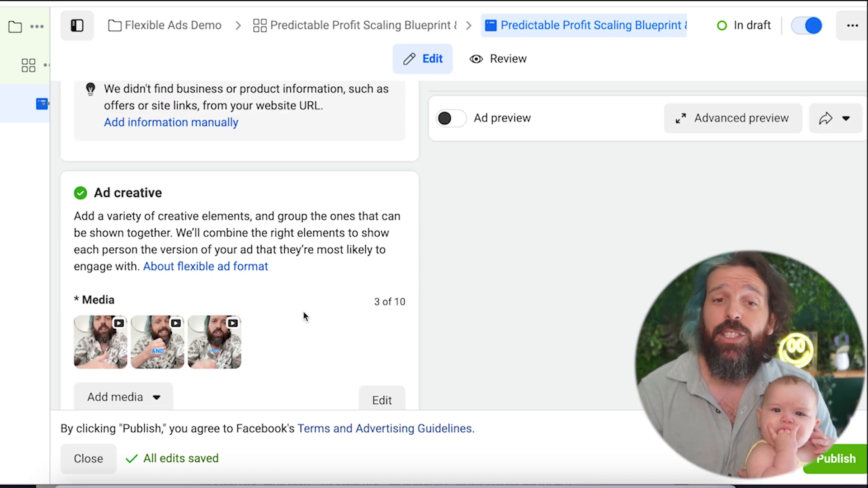
pyautogui.scroll(5, 303, 316)
pyautogui.tripleClick(239, 216)
pyautogui.hotkey('ctrl', 'c')
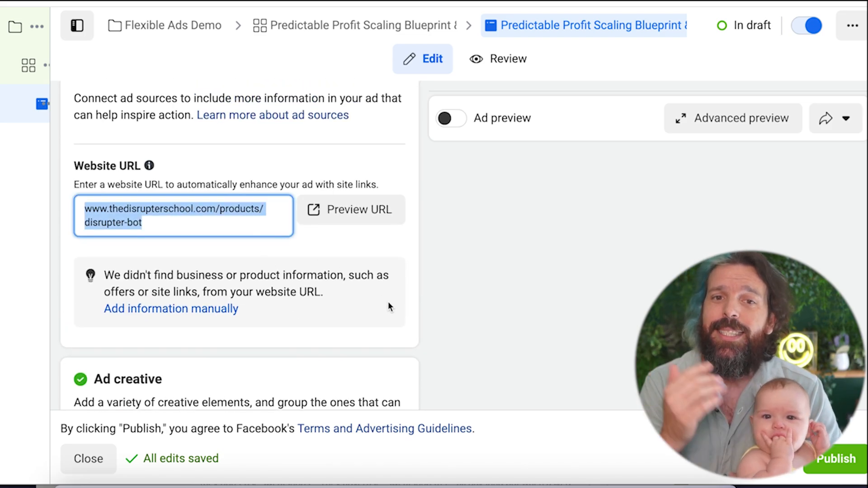
pyautogui.scroll(-10, 383, 298)
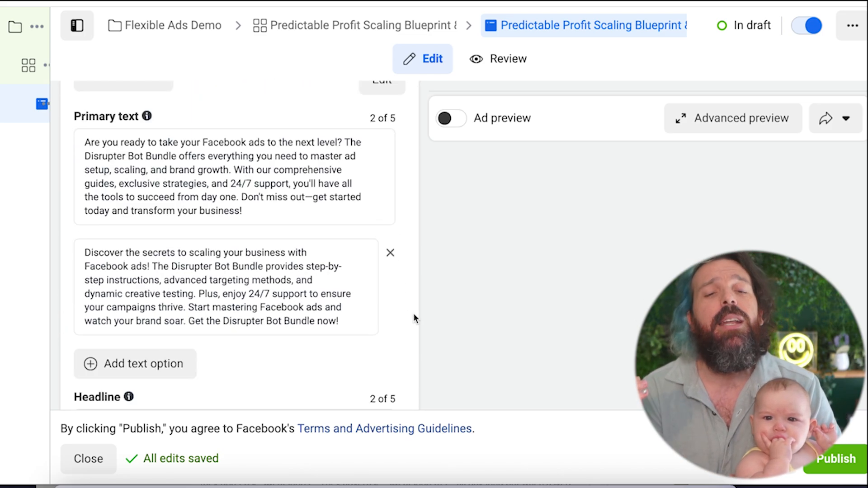
pyautogui.scroll(-7, 414, 313)
pyautogui.scroll(-3, 413, 313)
pyautogui.click(380, 311)
pyautogui.hotkey('ctrl', 'v')
pyautogui.click(391, 289)
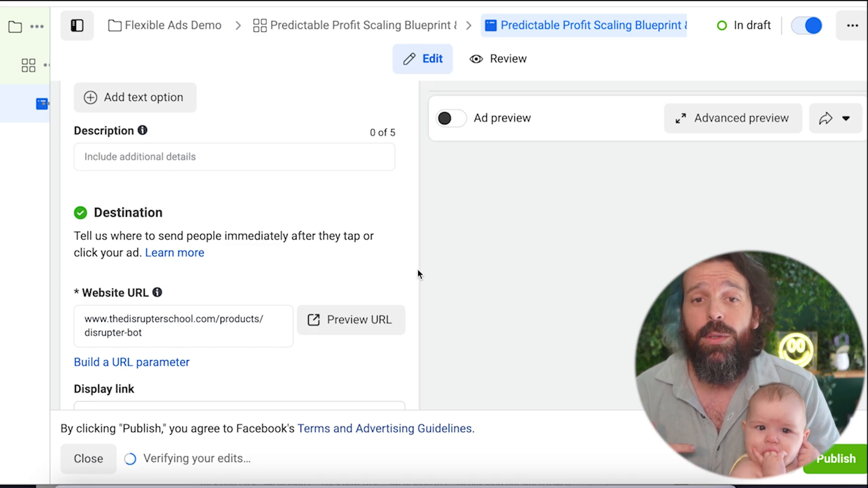
# Step: Dismiss the tip about creative groups and set the ad's call to action to Shop now
pyautogui.scroll(-3, 417, 270)
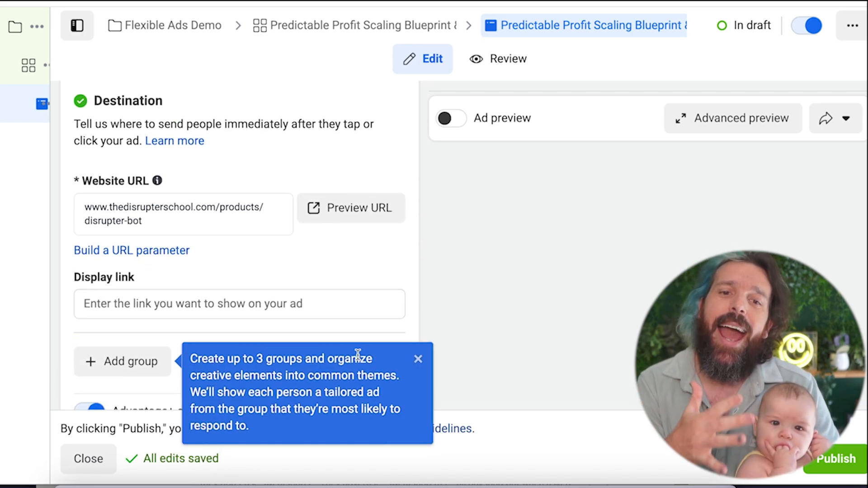
pyautogui.click(417, 360)
pyautogui.scroll(-2, 417, 360)
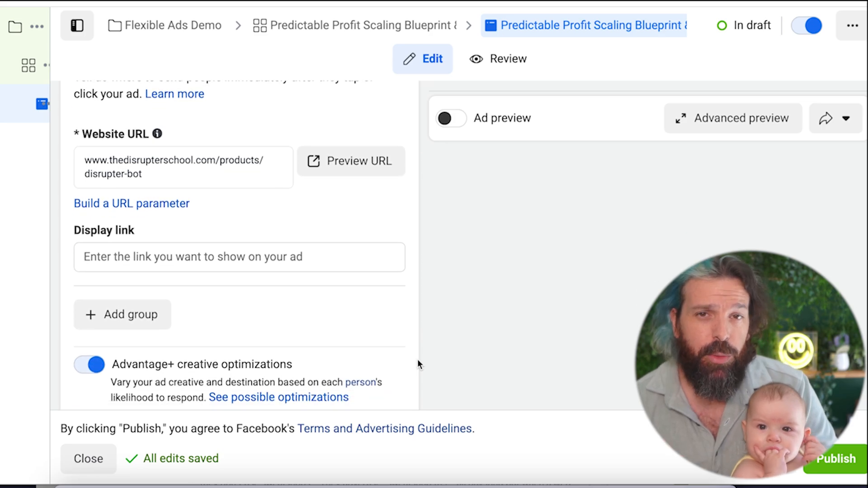
pyautogui.scroll(-2, 417, 359)
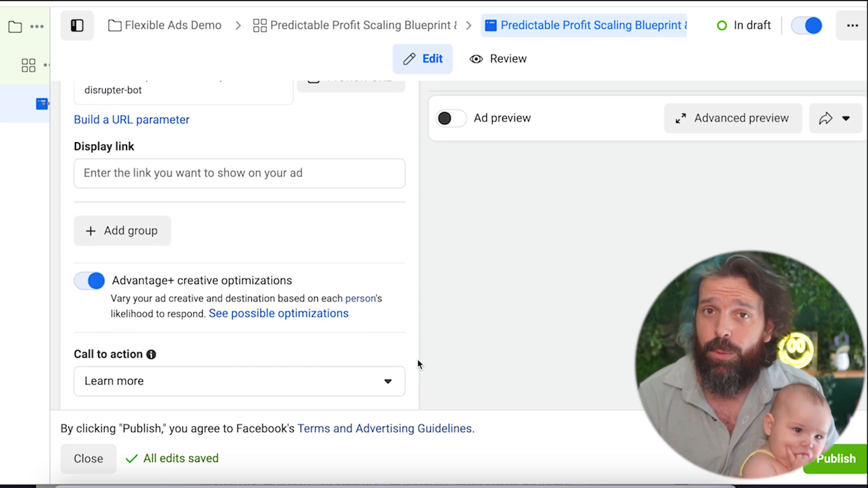
pyautogui.click(348, 380)
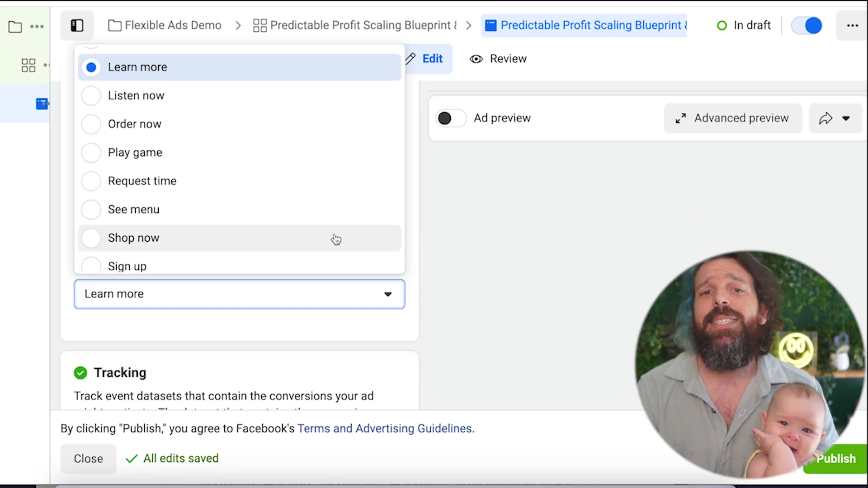
pyautogui.click(335, 238)
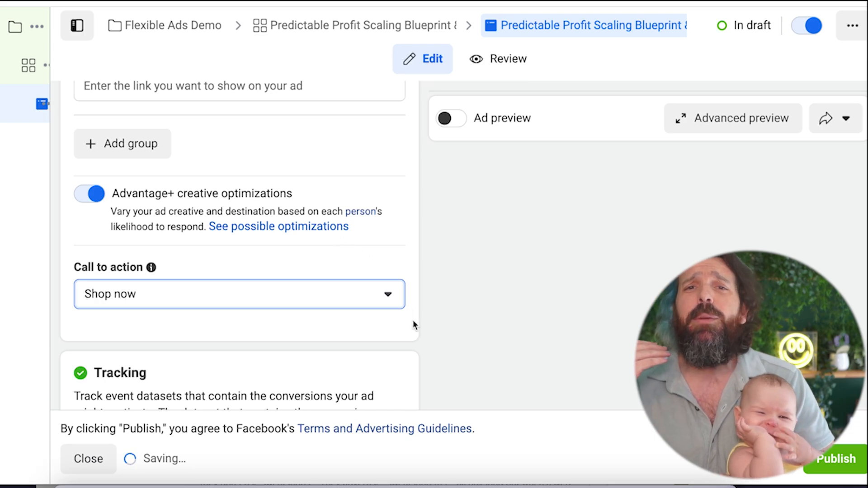
pyautogui.scroll(-2, 421, 335)
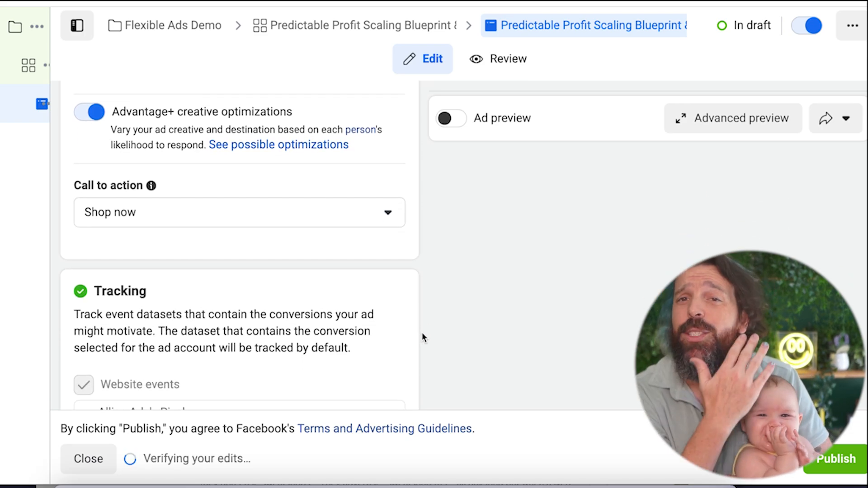
pyautogui.scroll(10, 422, 337)
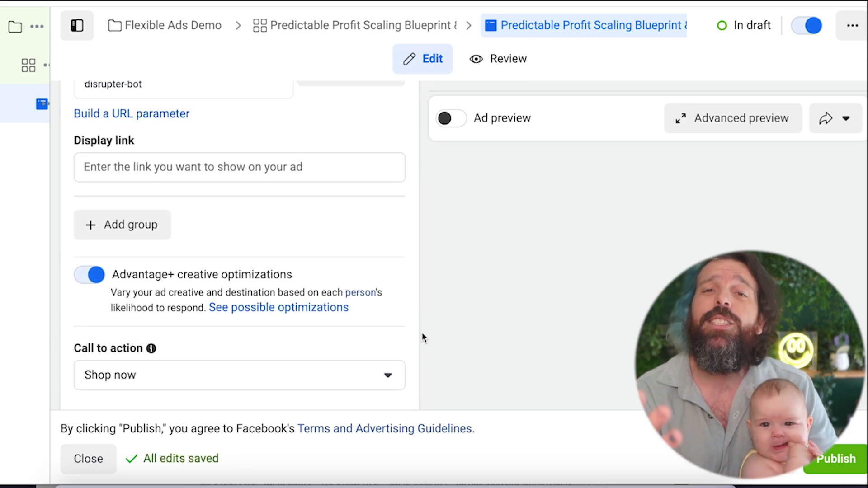
pyautogui.scroll(5, 422, 337)
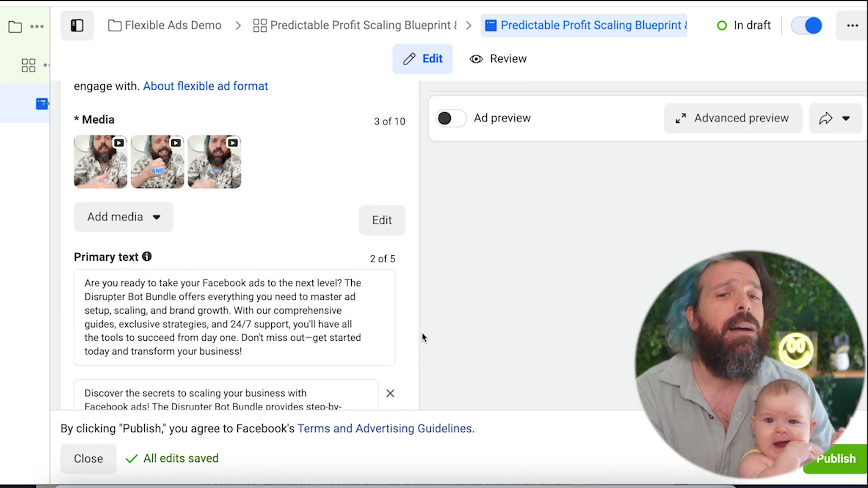